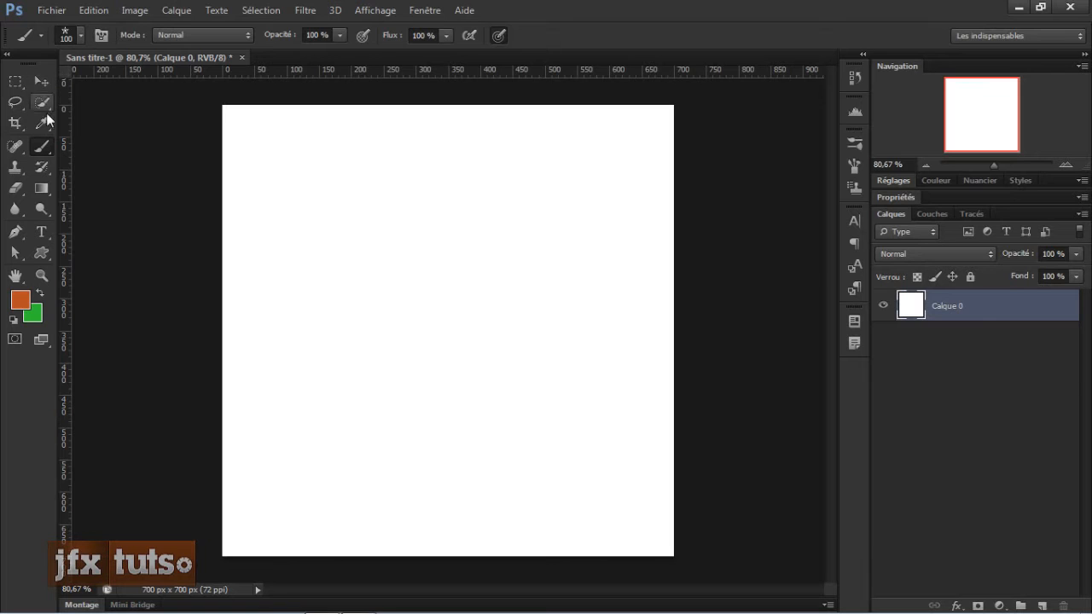
Step: Switch back to the Brush tool and view the tools grouped with it
key("v")
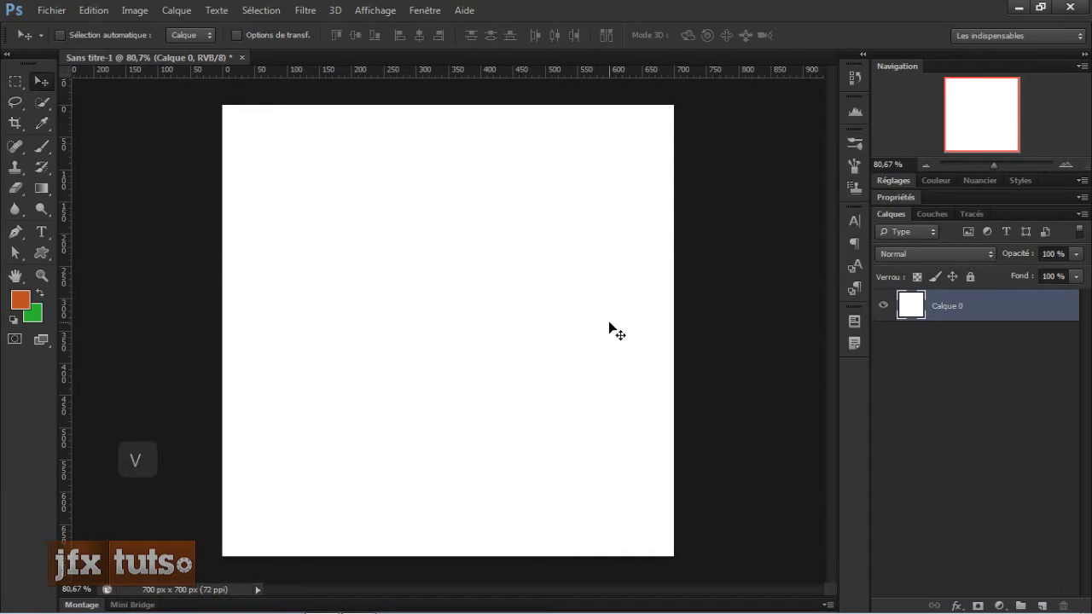
key("b")
right_click(49, 153)
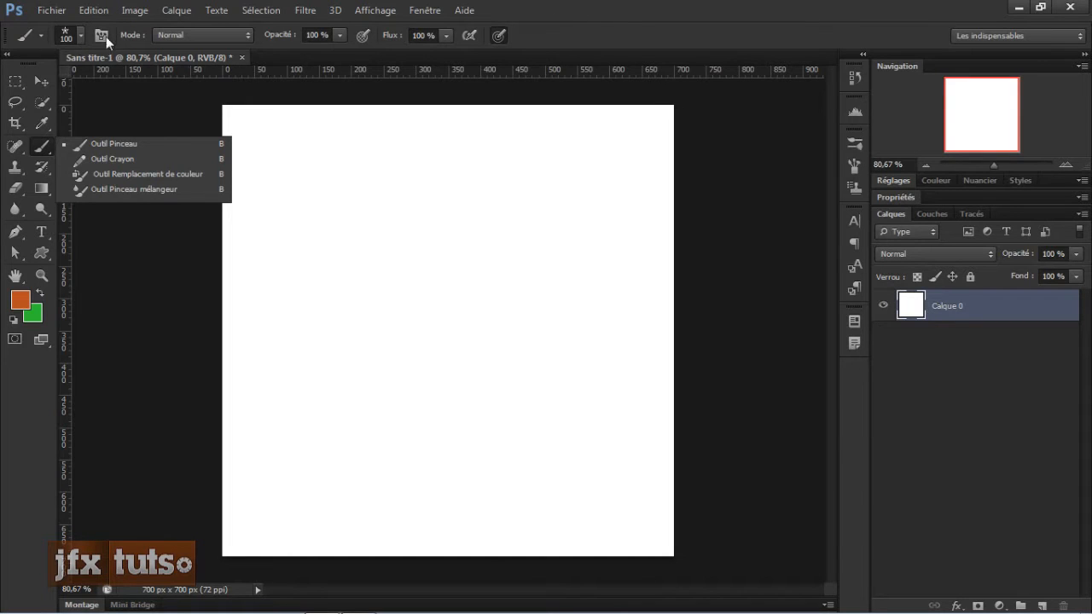
left_click(655, 24)
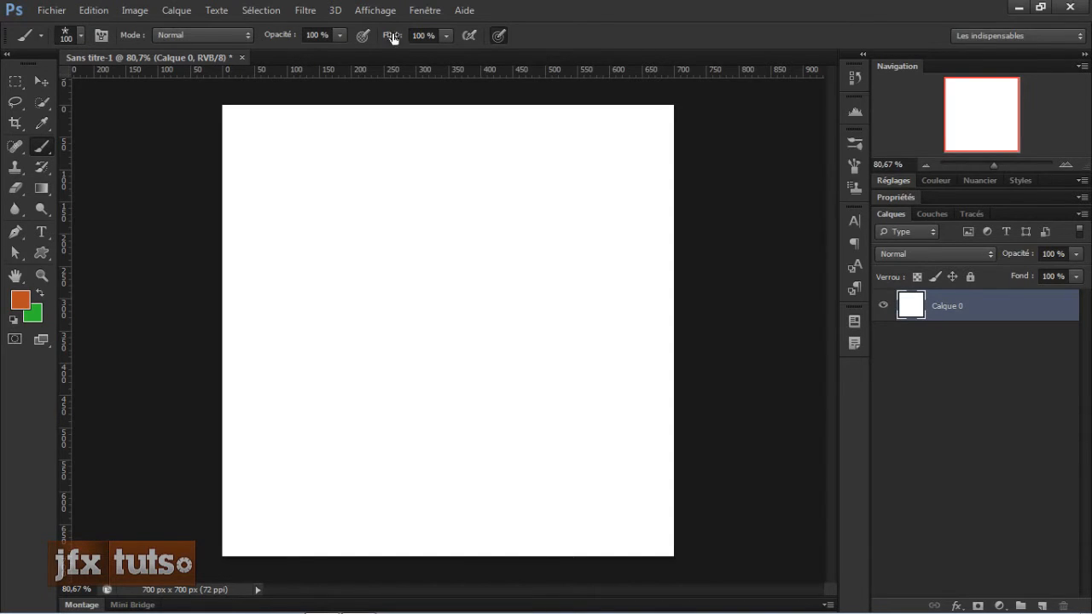
Step: Browse the brush presets and pick the 48 px round brush
left_click(81, 35)
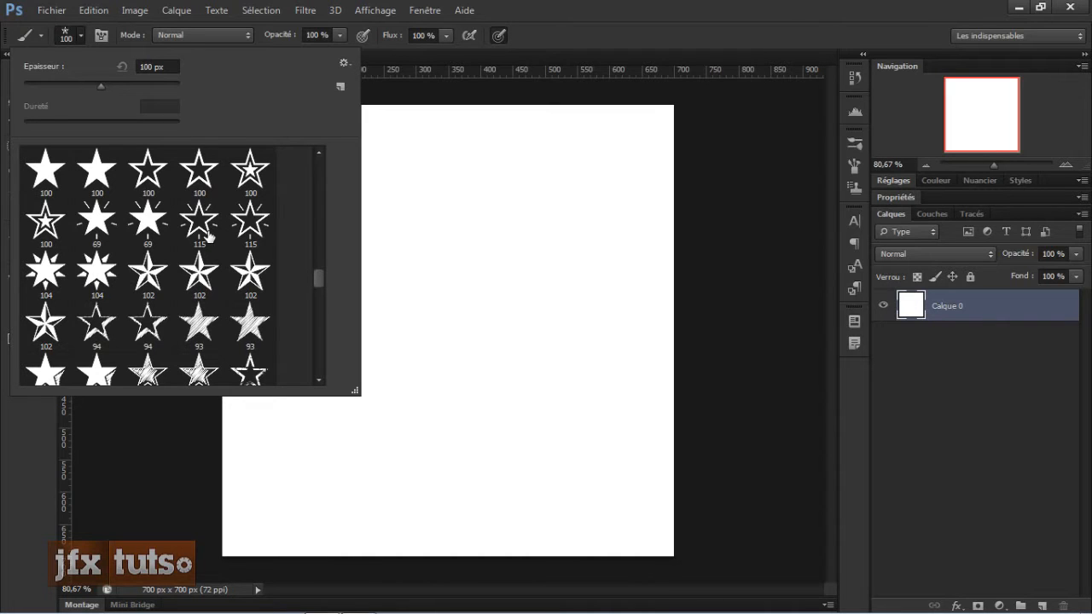
scroll(196, 226, "down", 2)
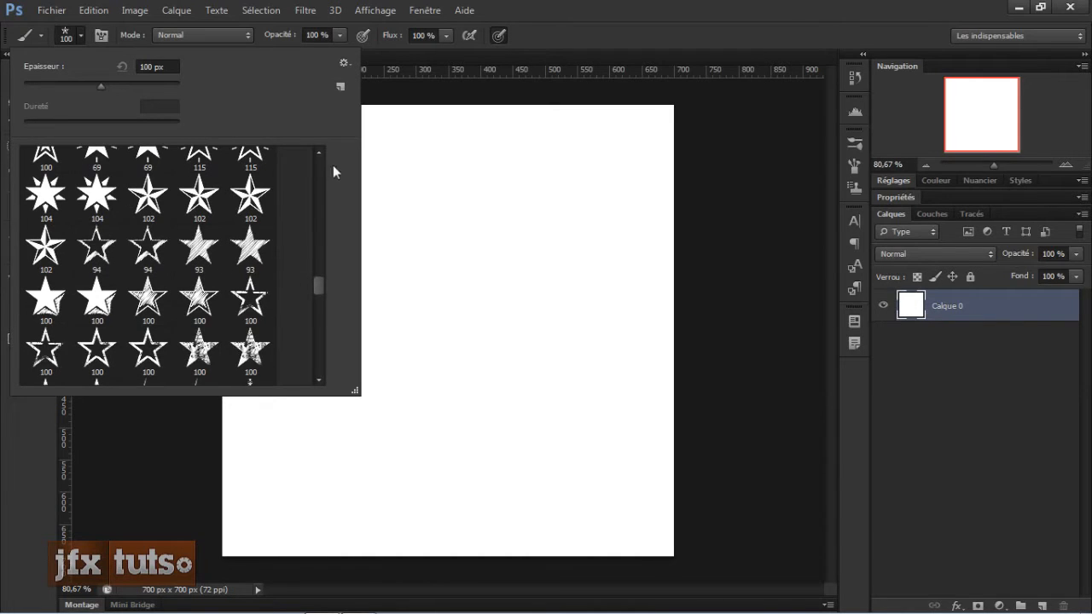
mouse_move(319, 286)
left_mouse_down()
mouse_move(318, 367)
mouse_move(312, 176)
left_mouse_up()
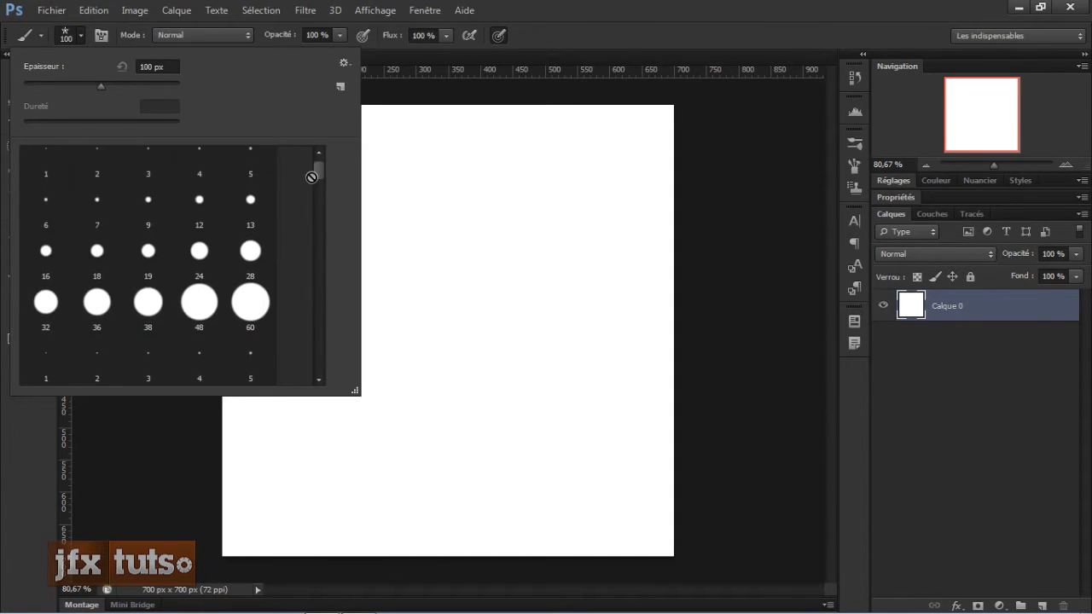
left_click(193, 317)
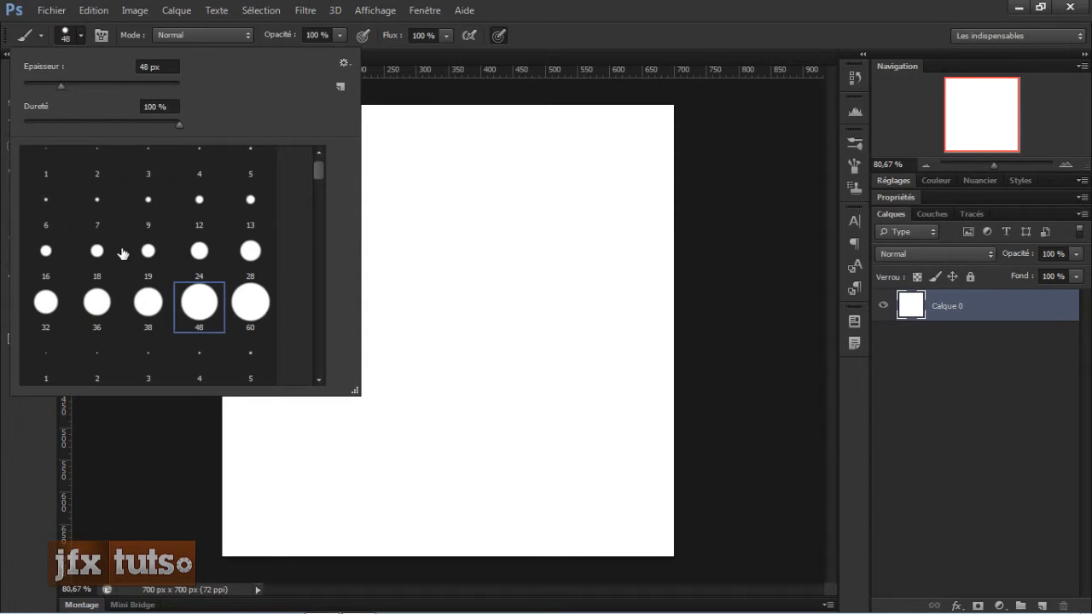
Step: Set the brush size to 171 px and its hardness to 0%
left_click_drag(41, 68, 145, 70)
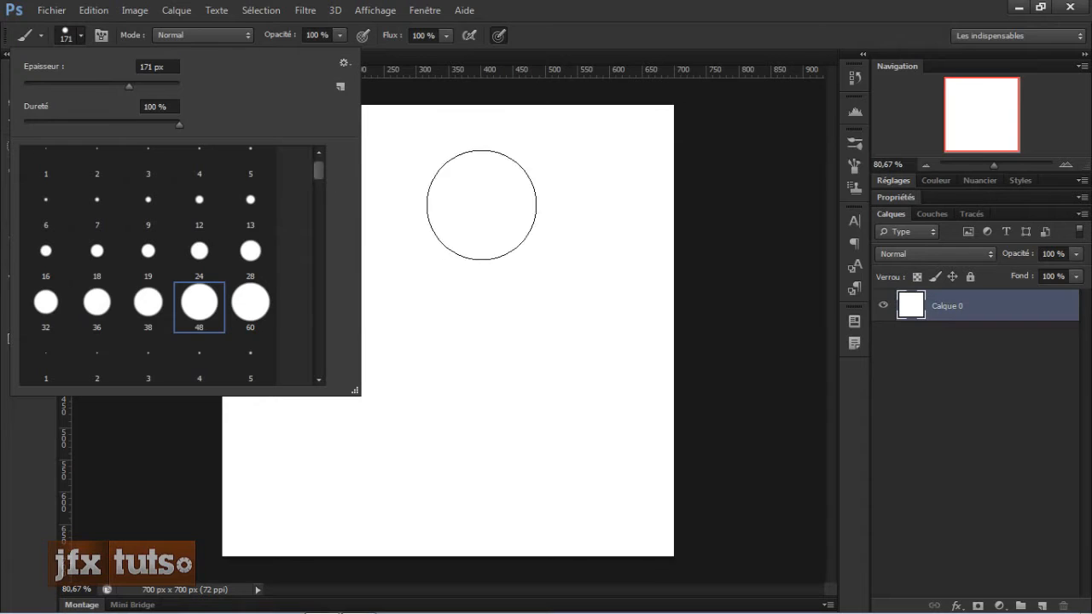
left_click_drag(30, 108, 6, 112)
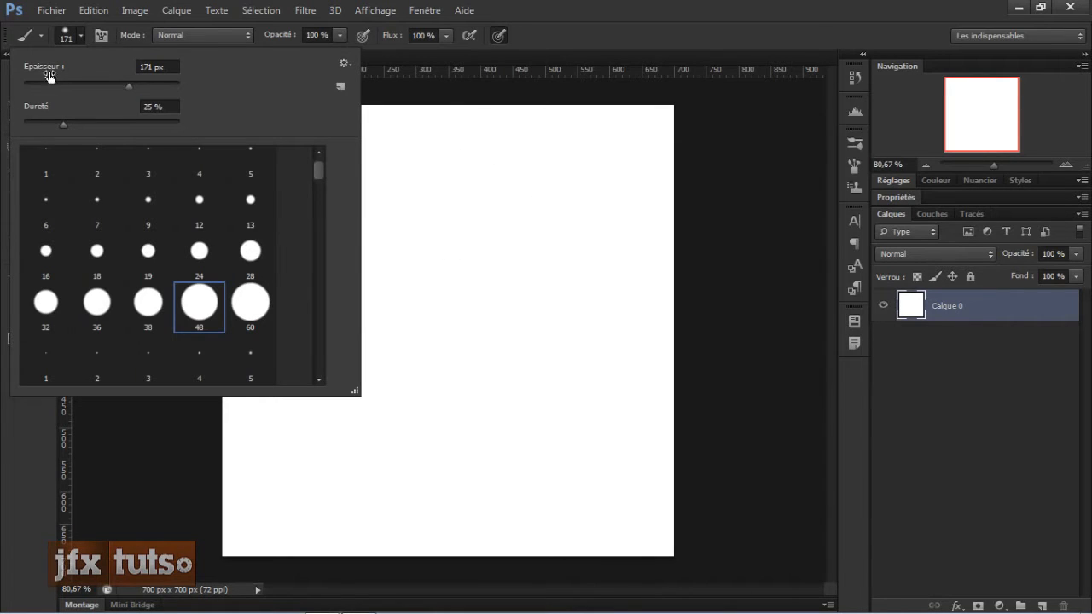
left_click_drag(49, 71, 68, 67)
left_click(563, 34)
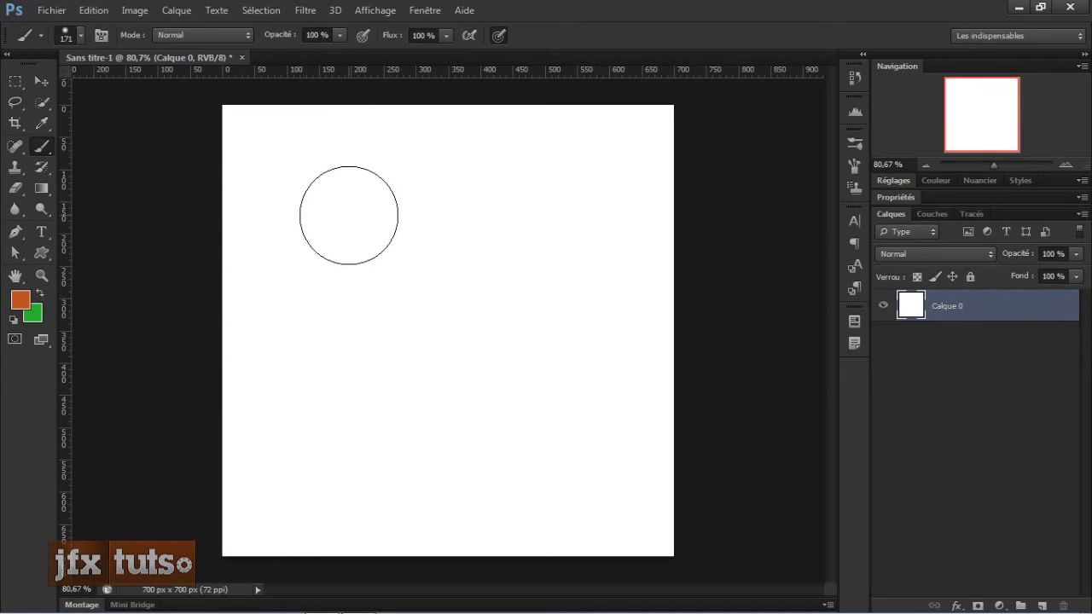
right_click(351, 215)
left_click_drag(405, 291, 310, 302)
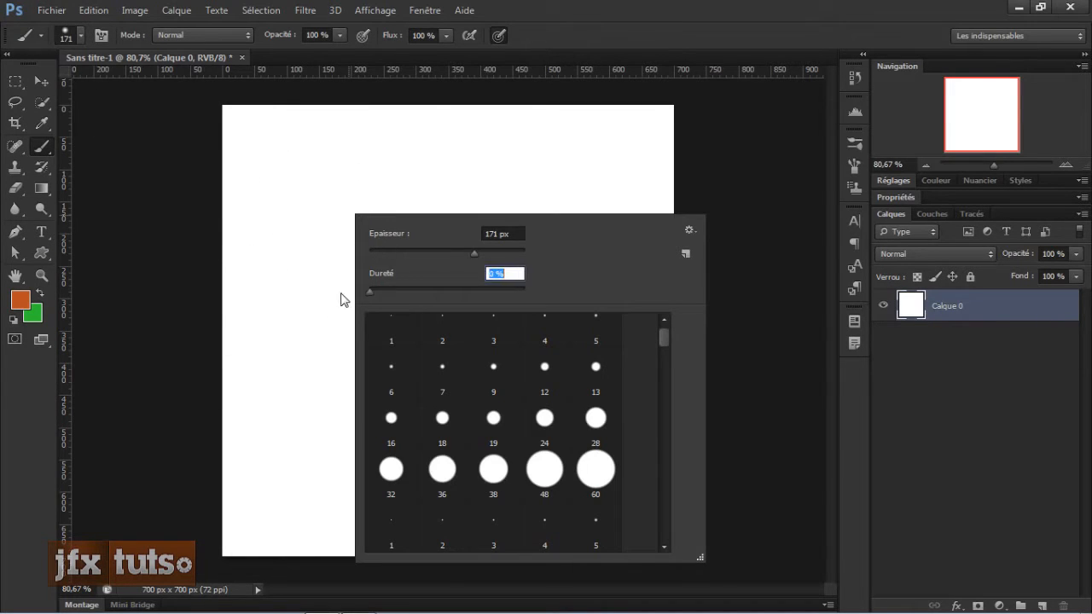
key("Return")
Step: Paint a soft-edged blob in the middle of the canvas
mouse_move(344, 244)
left_mouse_down()
mouse_move(402, 321)
mouse_move(348, 319)
mouse_move(458, 248)
mouse_move(426, 378)
mouse_move(402, 335)
mouse_move(424, 349)
mouse_move(410, 373)
left_mouse_up()
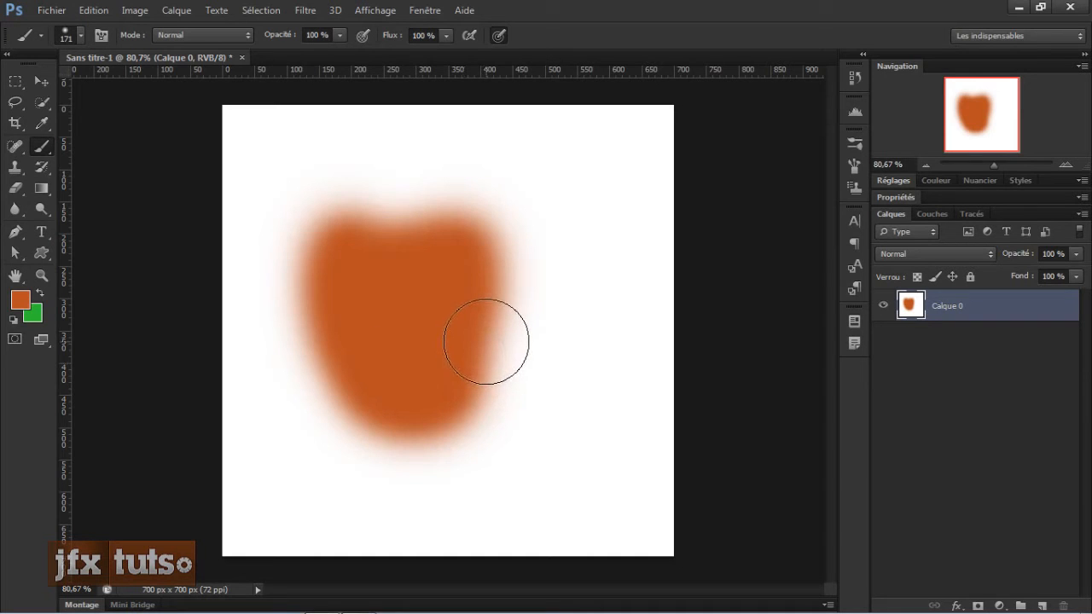
left_click_drag(499, 346, 478, 236)
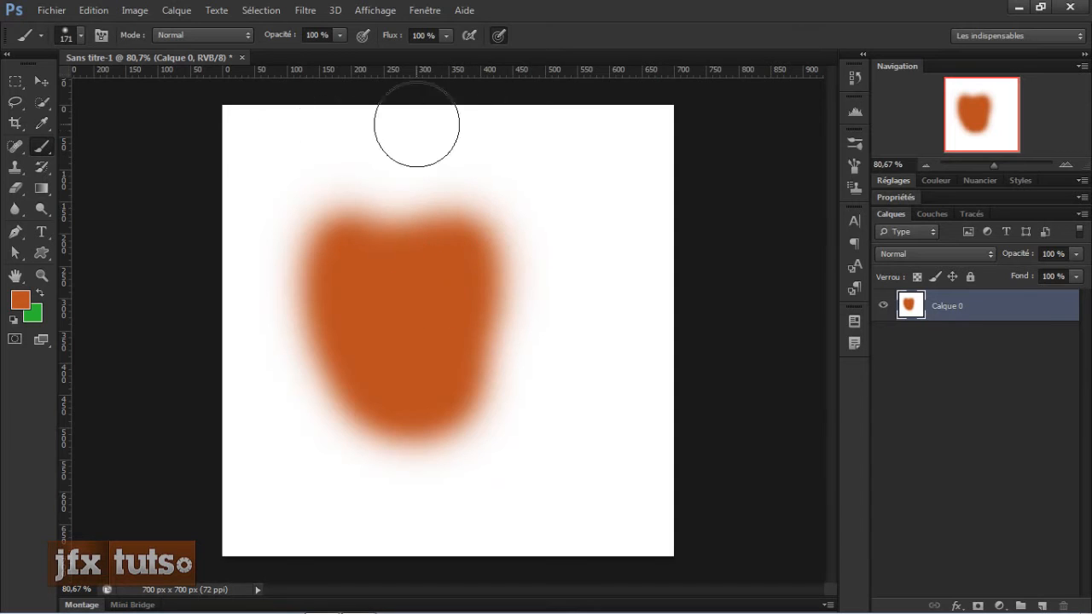
right_click(452, 215)
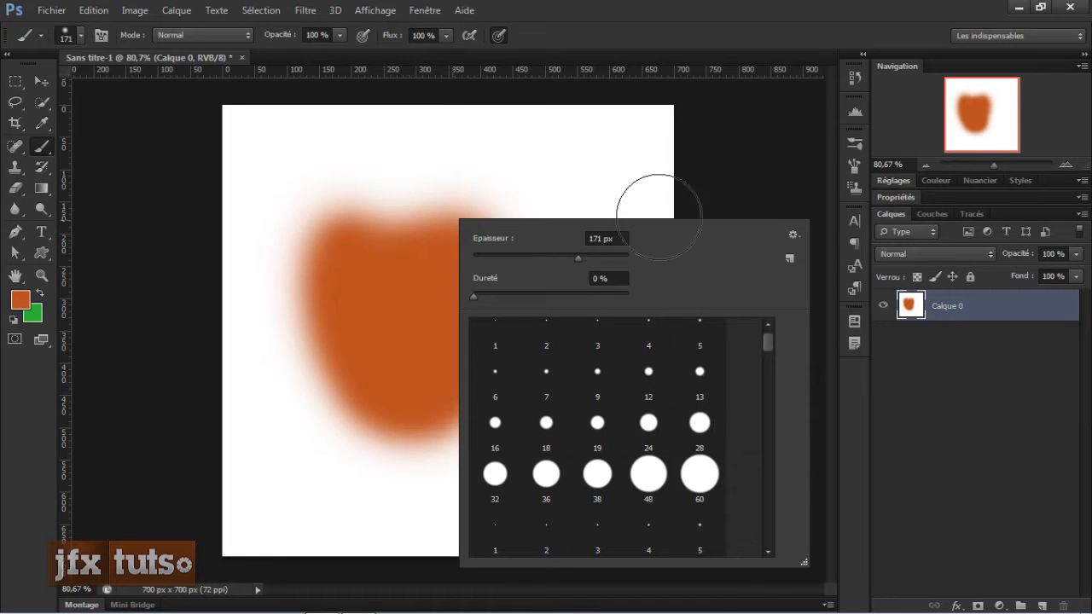
left_click(82, 33)
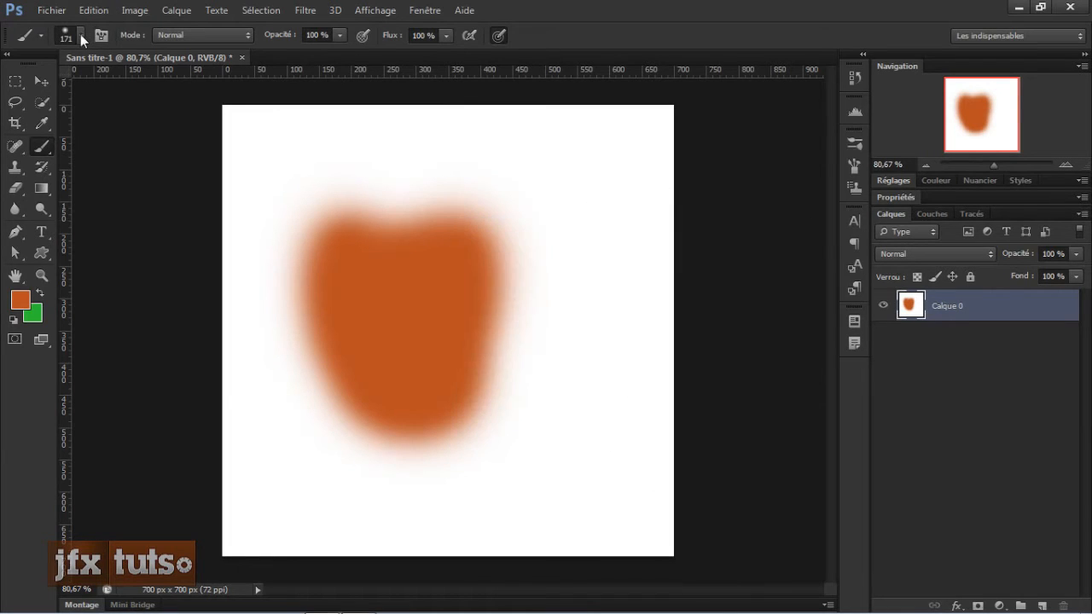
left_click(81, 35)
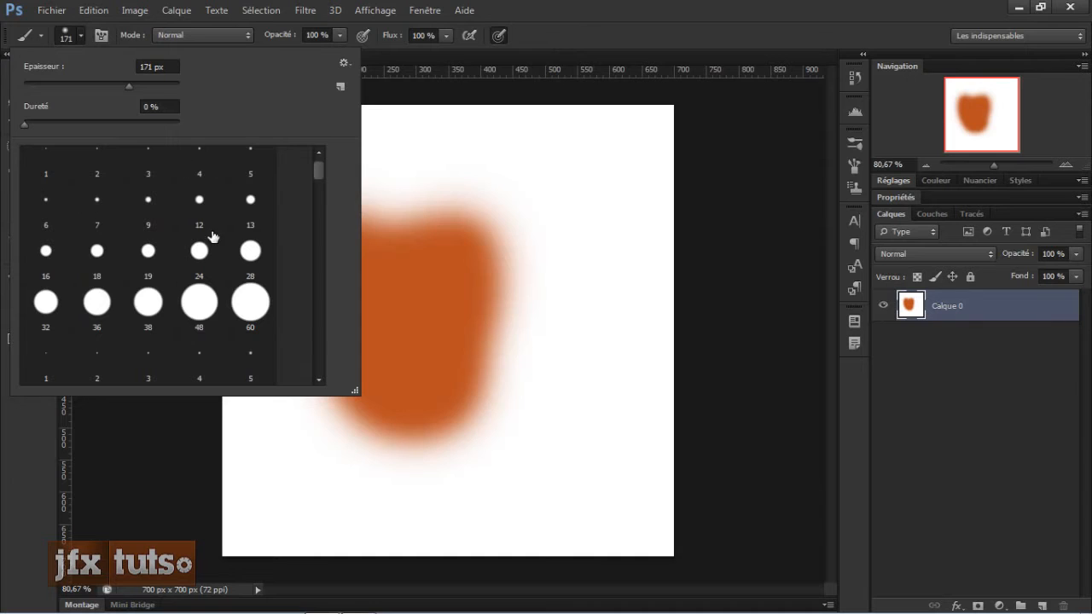
left_click(649, 8)
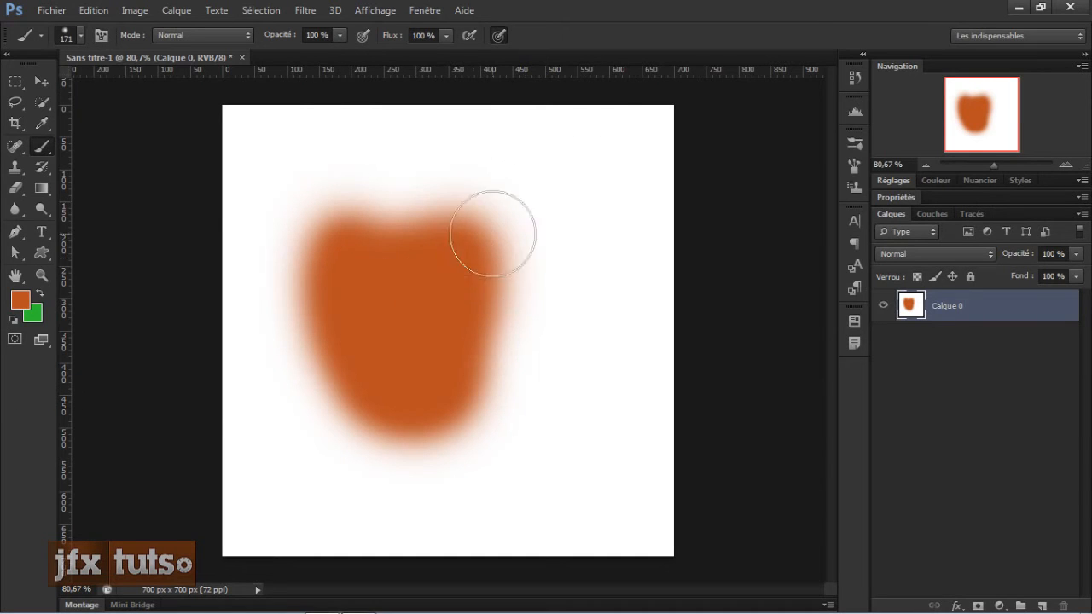
Step: Raise the hardness slightly and paint over the blob to enlarge it
right_click(534, 253)
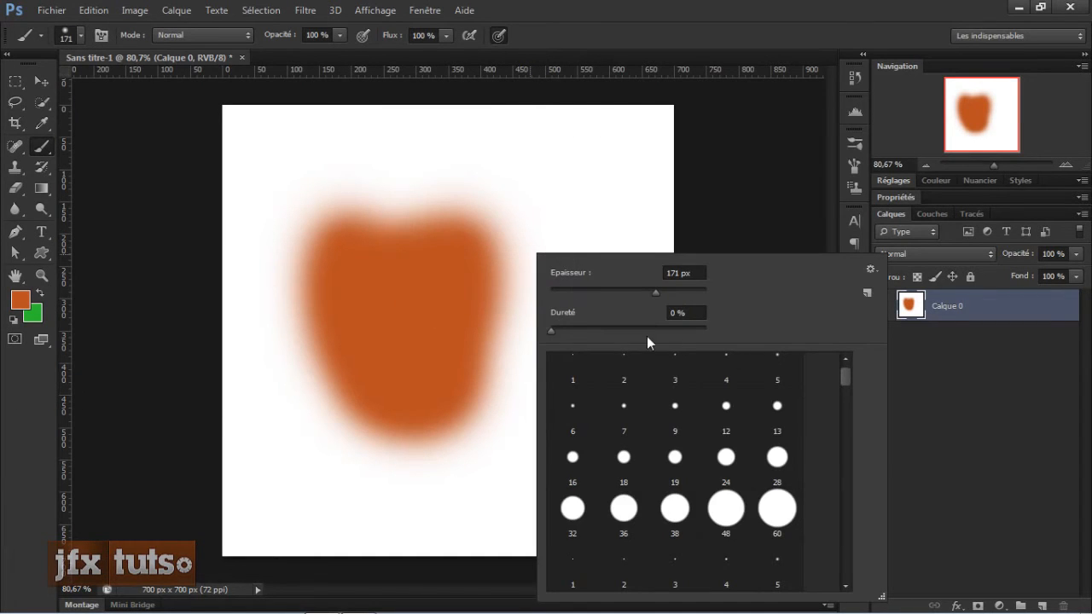
mouse_move(553, 318)
left_mouse_down()
mouse_move(616, 321)
mouse_move(576, 321)
left_mouse_up()
left_click(544, 191)
mouse_move(453, 187)
left_mouse_down()
mouse_move(490, 184)
mouse_move(526, 206)
mouse_move(552, 358)
mouse_move(534, 353)
mouse_move(545, 333)
mouse_move(542, 384)
mouse_move(492, 408)
mouse_move(497, 242)
mouse_move(392, 366)
mouse_move(464, 141)
mouse_move(489, 239)
left_mouse_up()
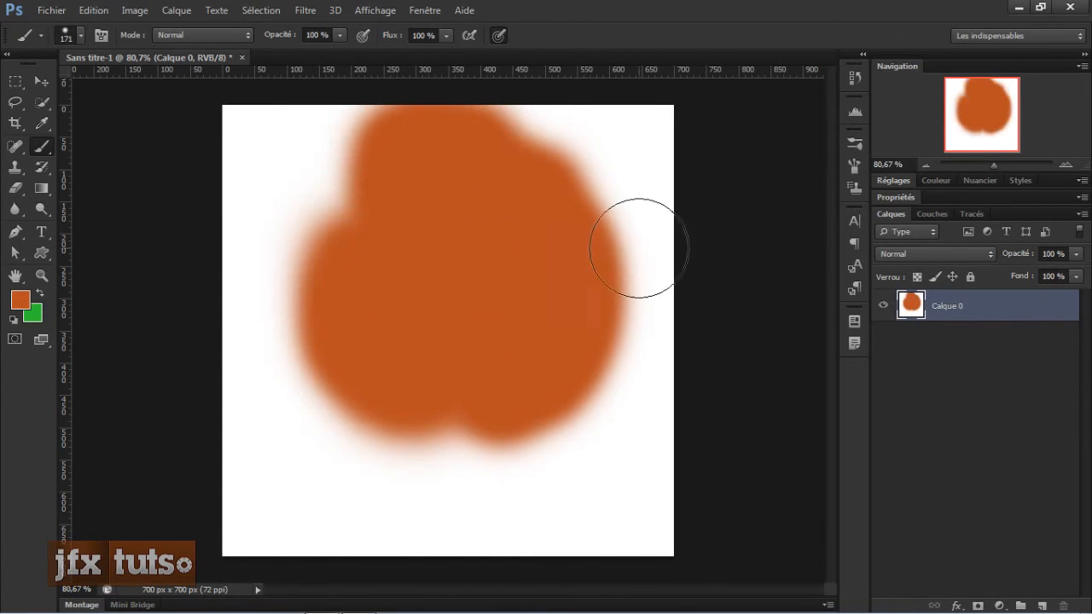
Step: Step back through history to undo the painted strokes
right_click(427, 303)
left_click(833, 32)
key("ctrl+alt+z")
key("ctrl+alt+z")
key("ctrl+alt+z")
Step: Set the brush hardness to 100%
right_click(585, 213)
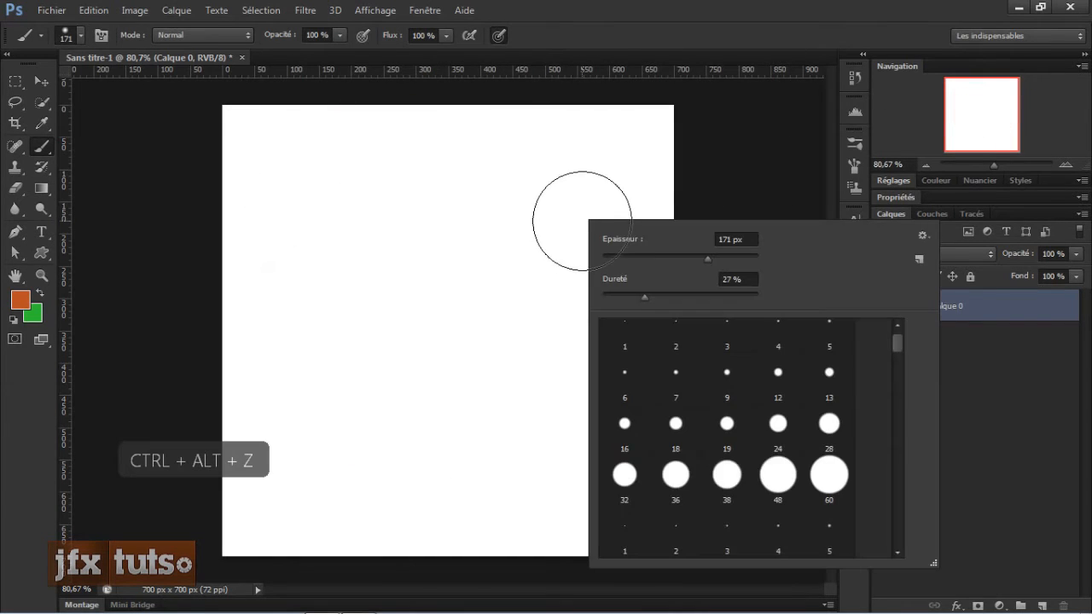
left_click_drag(645, 296, 821, 294)
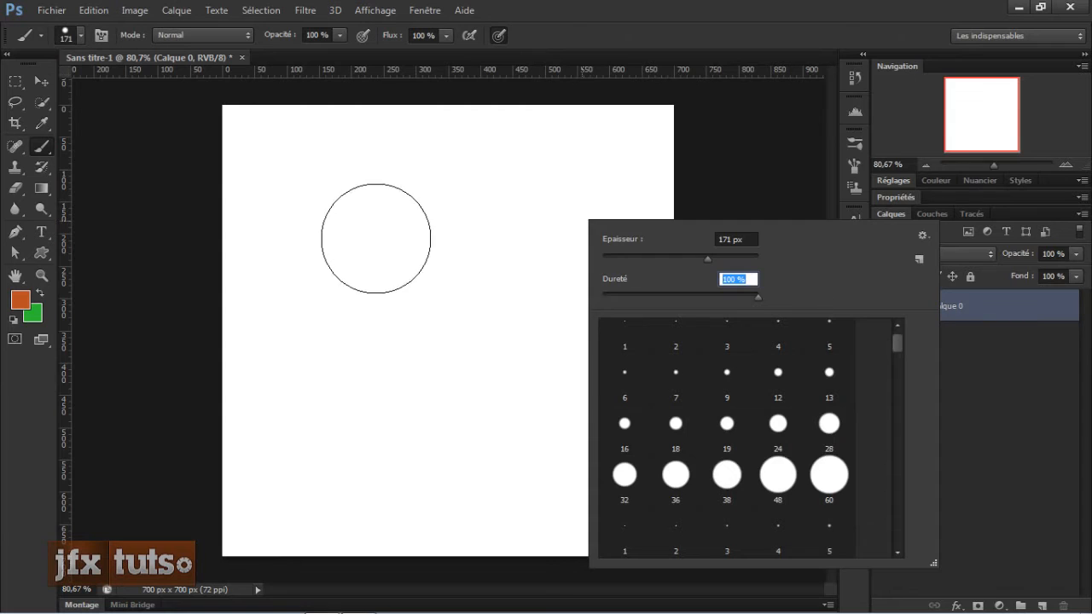
Step: Paint a hard-edged test stroke across the canvas and undo it
mouse_move(375, 226)
left_mouse_down()
mouse_move(362, 268)
mouse_move(367, 350)
mouse_move(447, 243)
mouse_move(545, 334)
mouse_move(394, 229)
mouse_move(460, 236)
mouse_move(383, 288)
left_mouse_up()
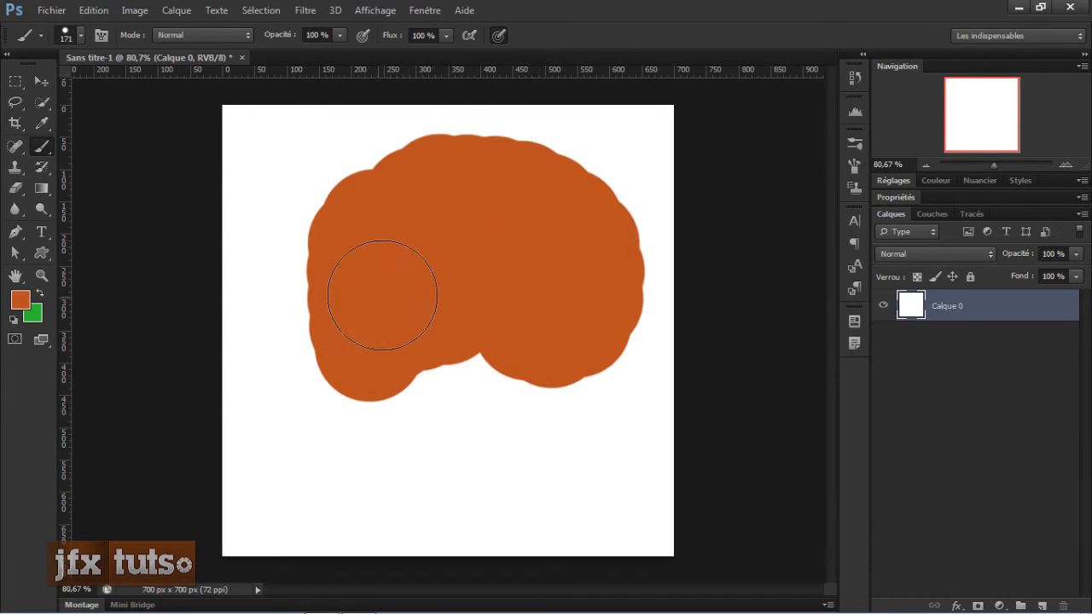
key("ctrl+z")
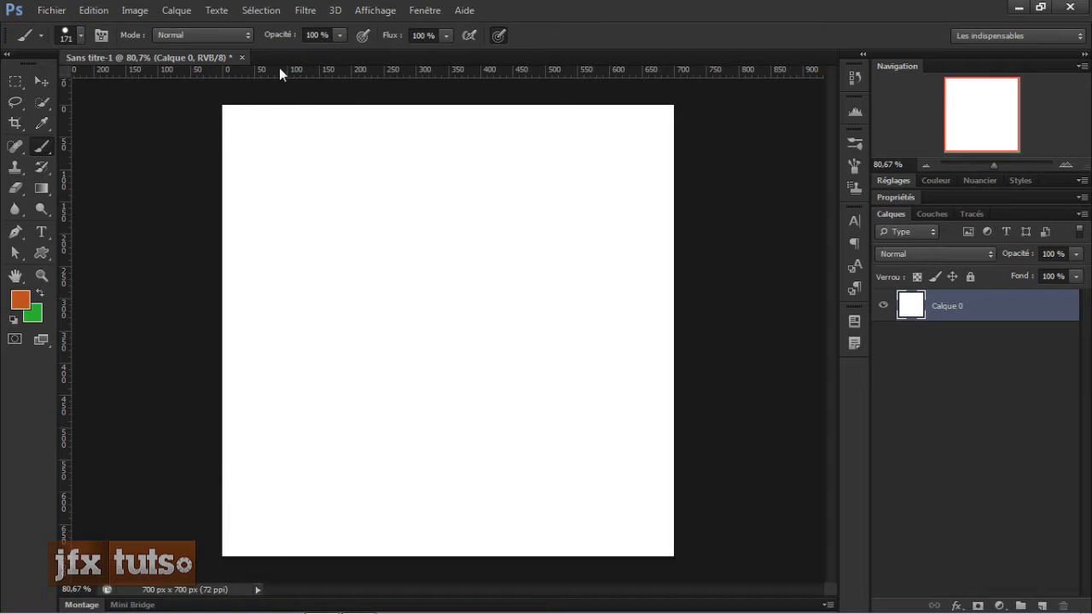
Step: Set the brush size to 39 px
right_click(375, 184)
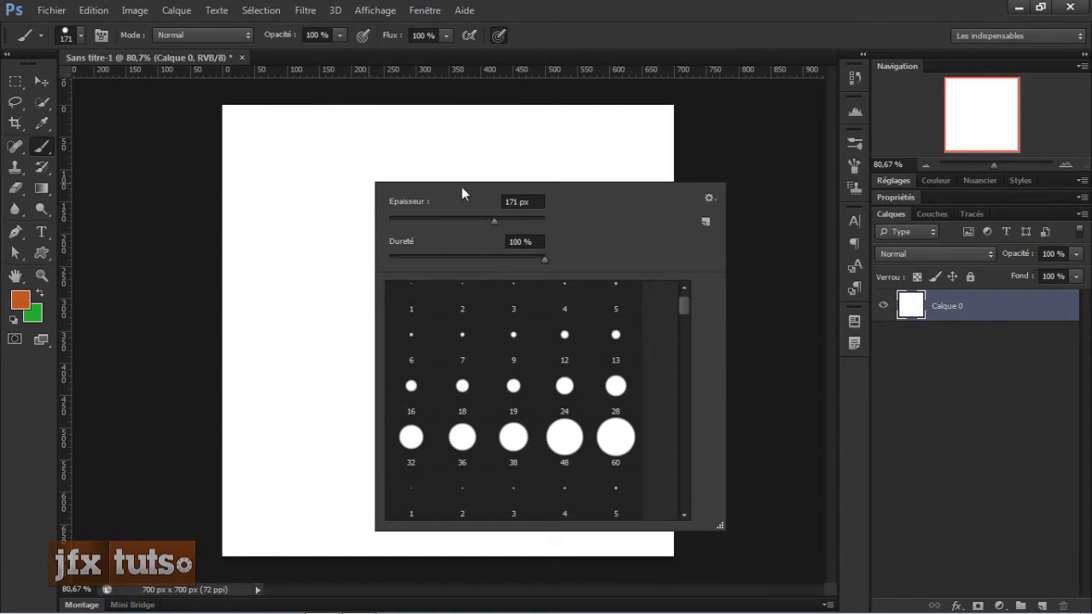
left_click(591, 7)
left_click(288, 36)
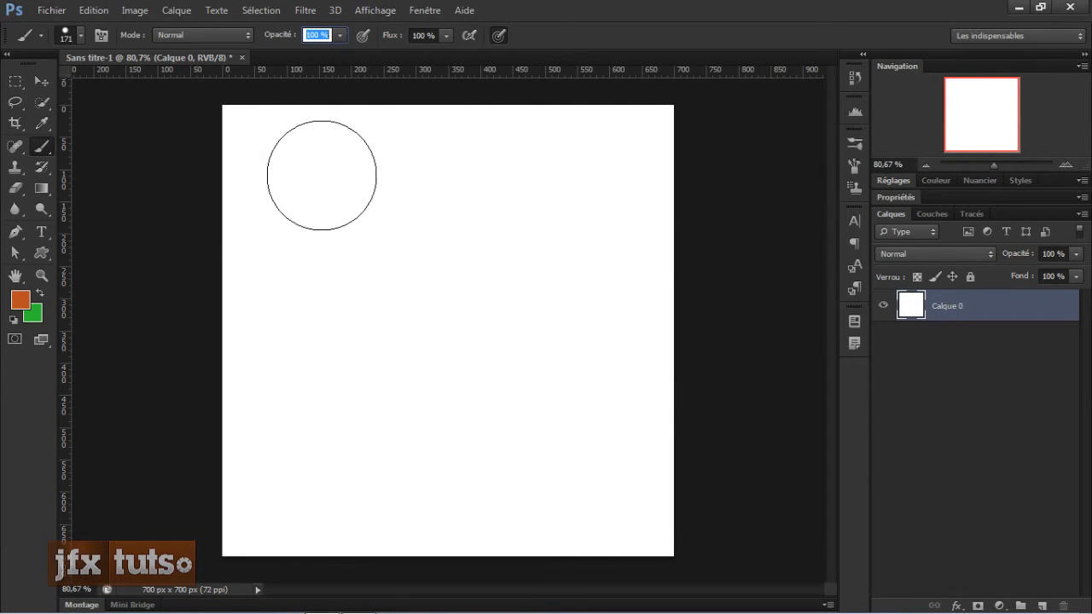
right_click(337, 180)
left_click_drag(450, 215, 374, 213)
left_click(569, 4)
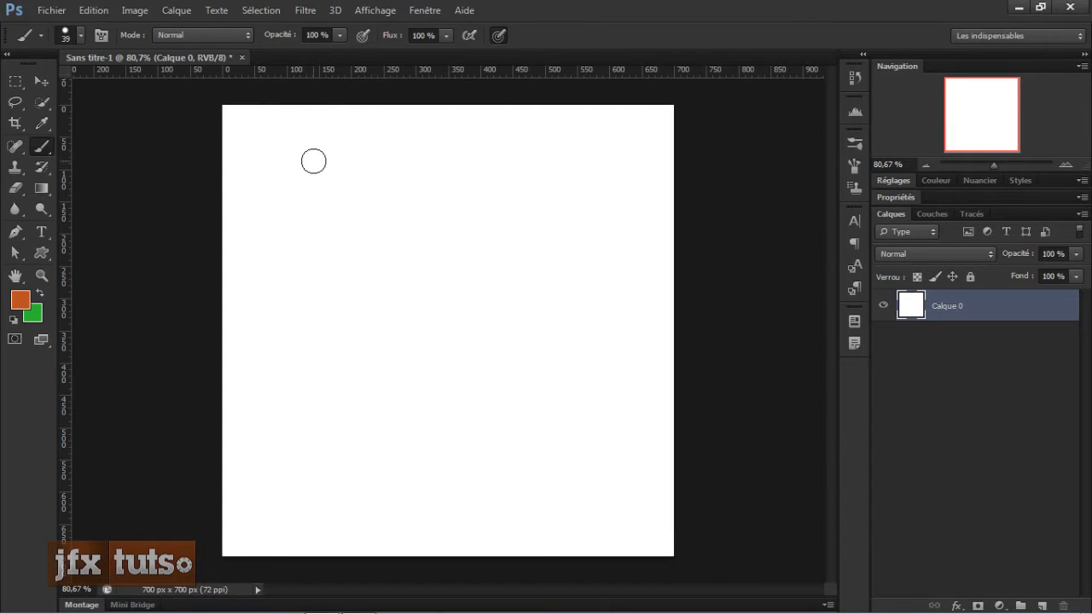
Step: Paint a vertical stroke down the canvas's left side
left_click_drag(285, 175, 285, 323)
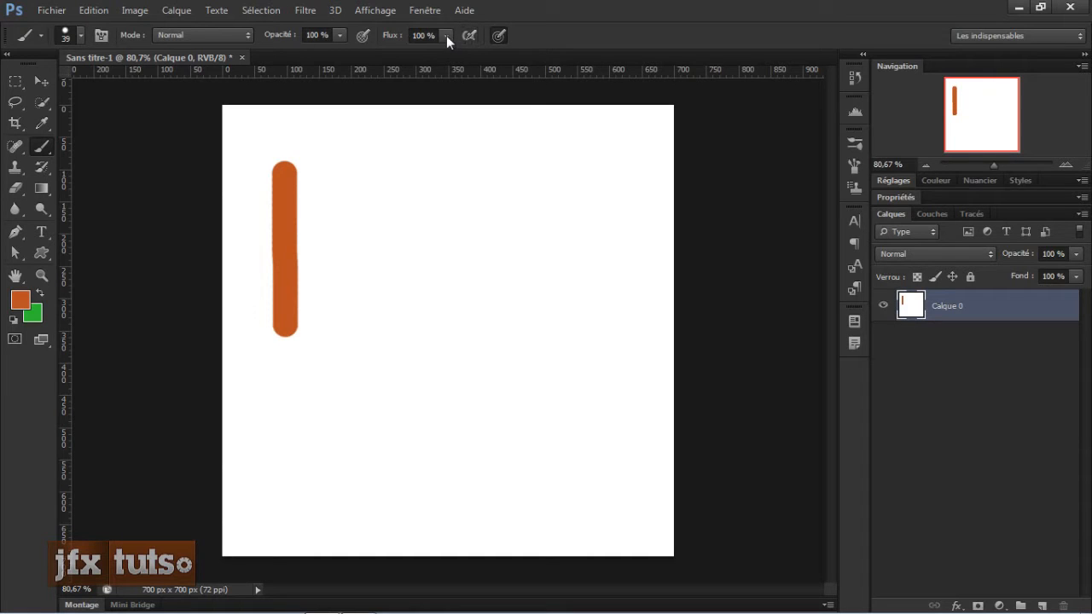
Step: Set the opacity to 50% and paint a second vertical stroke right of the first
left_click_drag(281, 41, 275, 40)
left_click(313, 36)
type("50")
key("Return")
left_click_drag(356, 175, 355, 332)
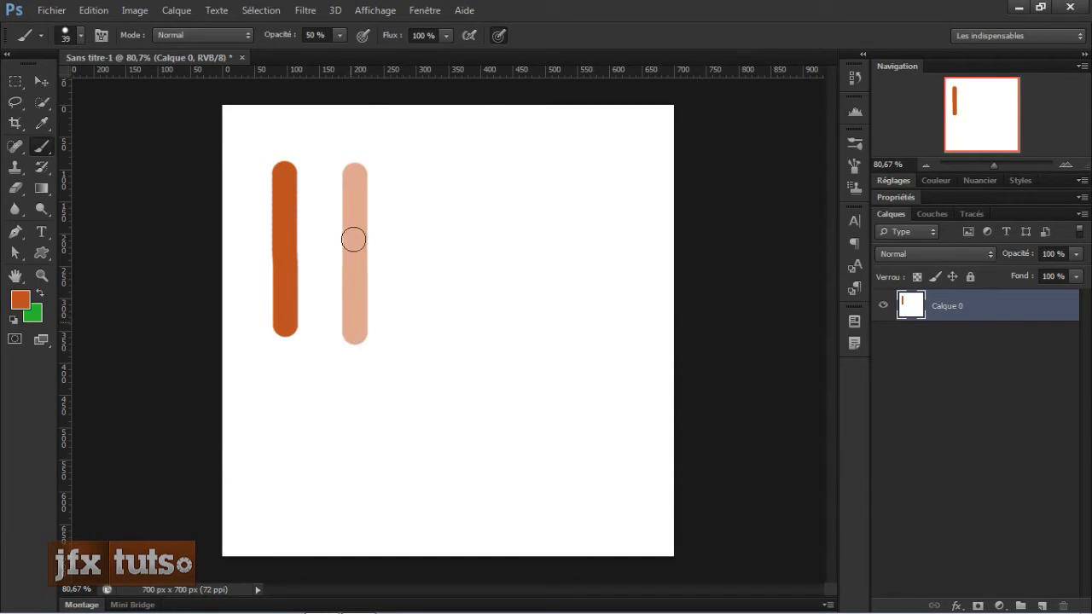
Step: Set the opacity to 1% and paint a faint vertical stroke right of the second stroke
scroll(368, 191, "up", 5)
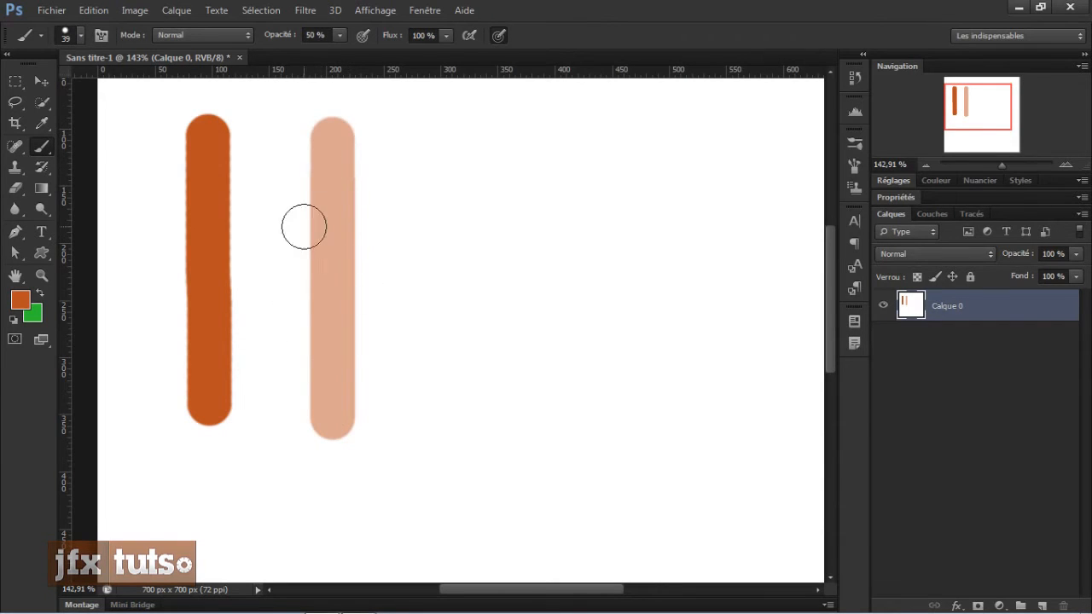
left_click_drag(281, 35, 239, 33)
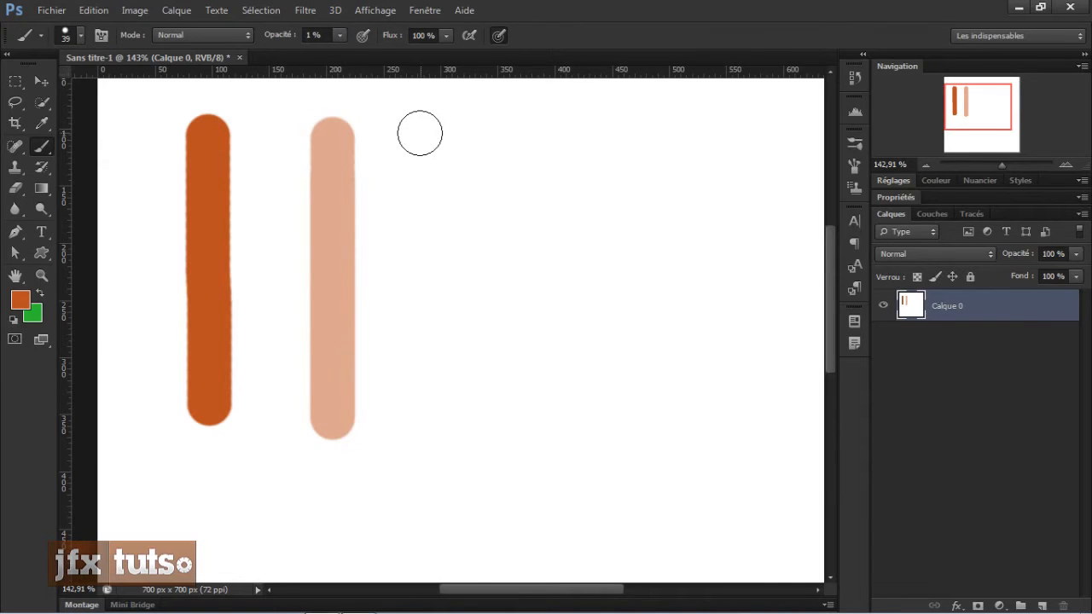
mouse_move(419, 129)
left_mouse_down()
mouse_move(412, 425)
mouse_move(428, 133)
mouse_move(428, 362)
mouse_move(429, 166)
mouse_move(412, 383)
left_mouse_up()
Step: Reset opacity and flow to 100% and paint a third full-strength vertical stroke
left_click_drag(285, 39, 297, 40)
left_click_drag(393, 38, 386, 41)
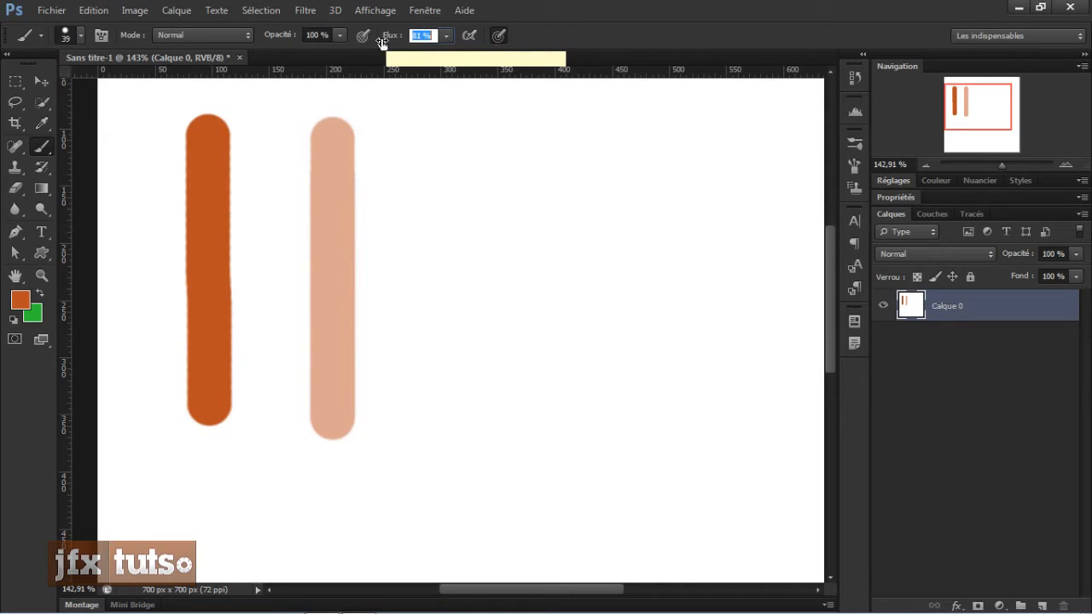
left_click_drag(415, 39, 418, 41)
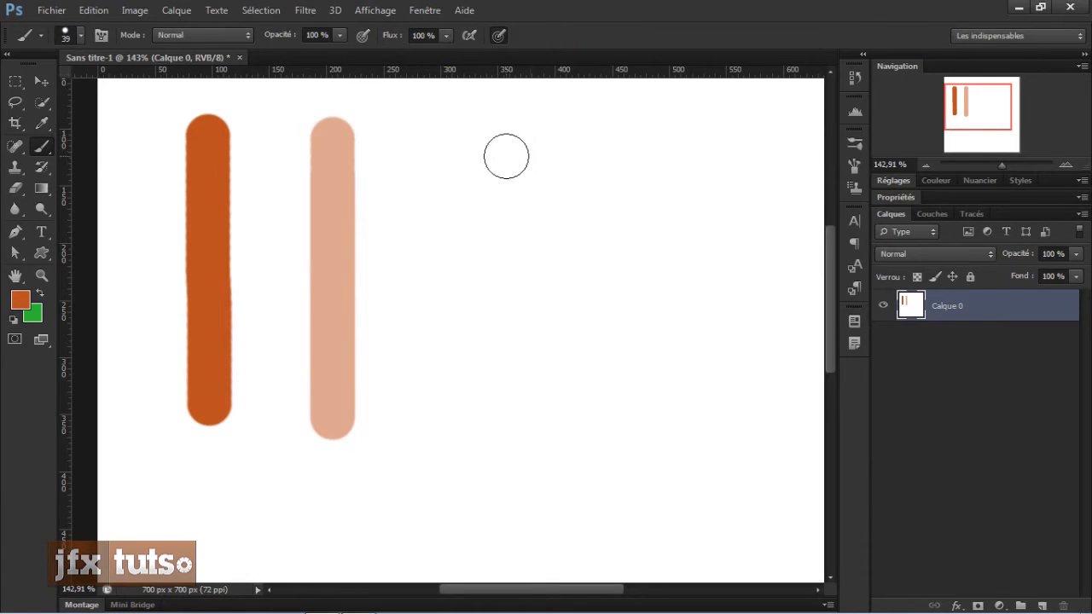
left_click_drag(477, 145, 477, 390)
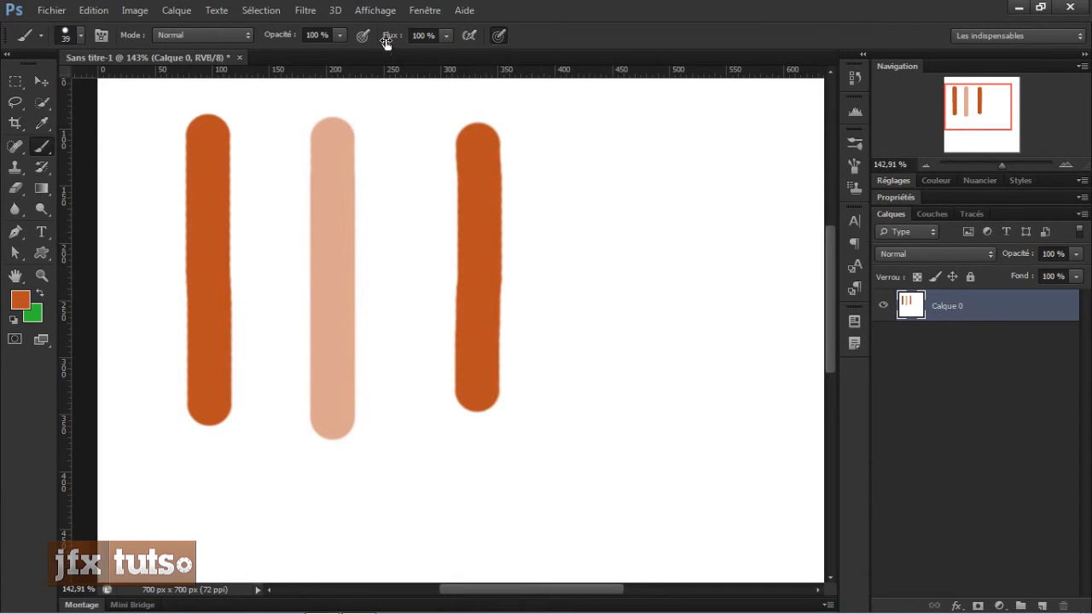
Step: Set the flow to 50% and paint a vertical stroke right of the others
left_click(423, 36)
type("5")
key("Return")
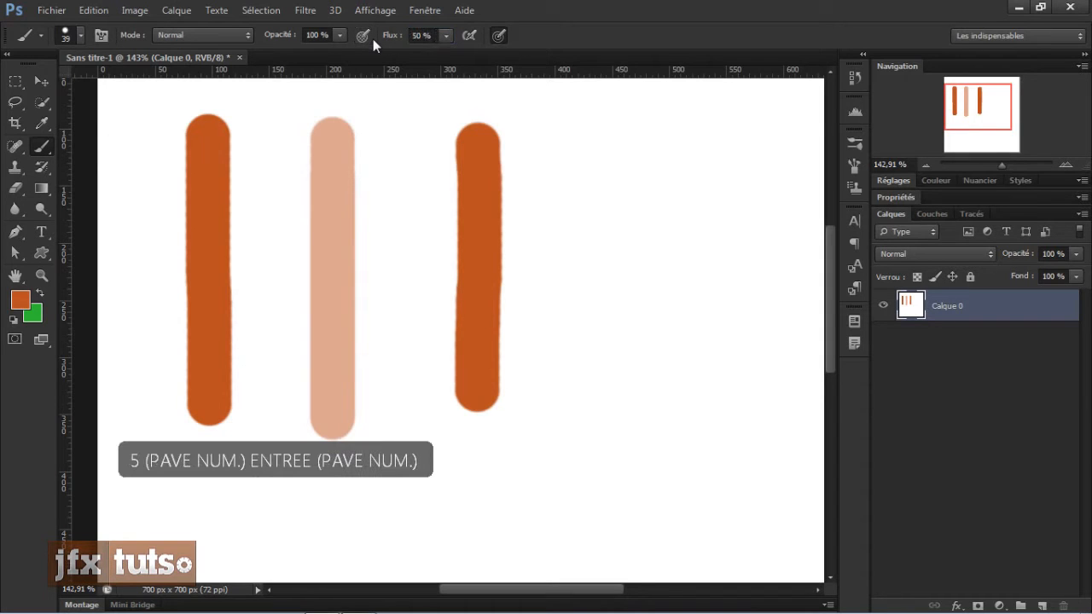
mouse_move(571, 143)
left_mouse_down()
mouse_move(571, 361)
mouse_move(551, 310)
mouse_move(555, 188)
left_mouse_up()
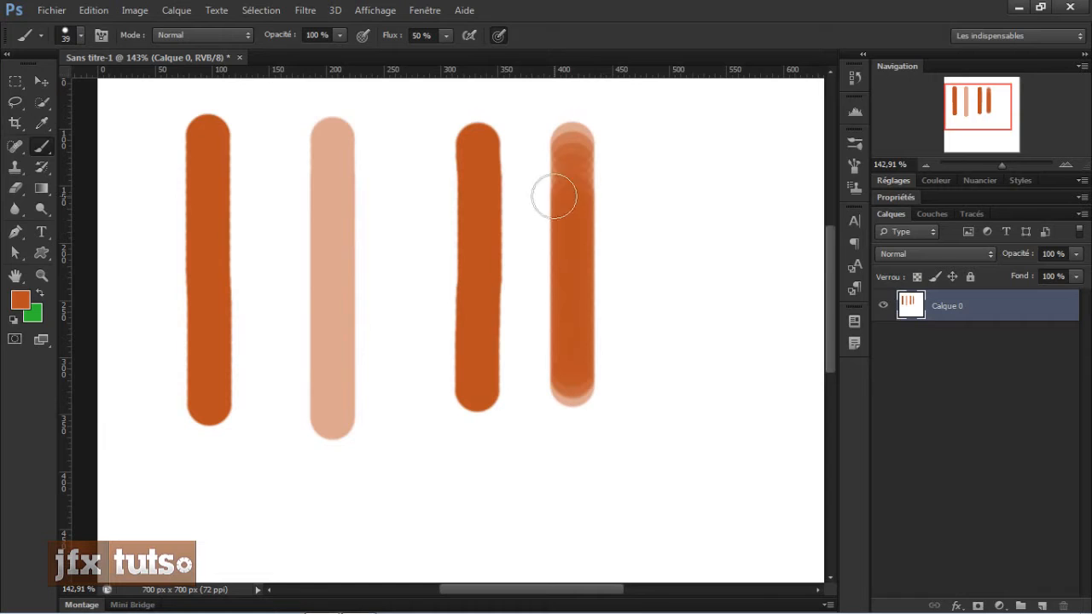
Step: Undo the last stroke and repaint the 50%-flow vertical stroke to the right of the others
key("ctrl+z")
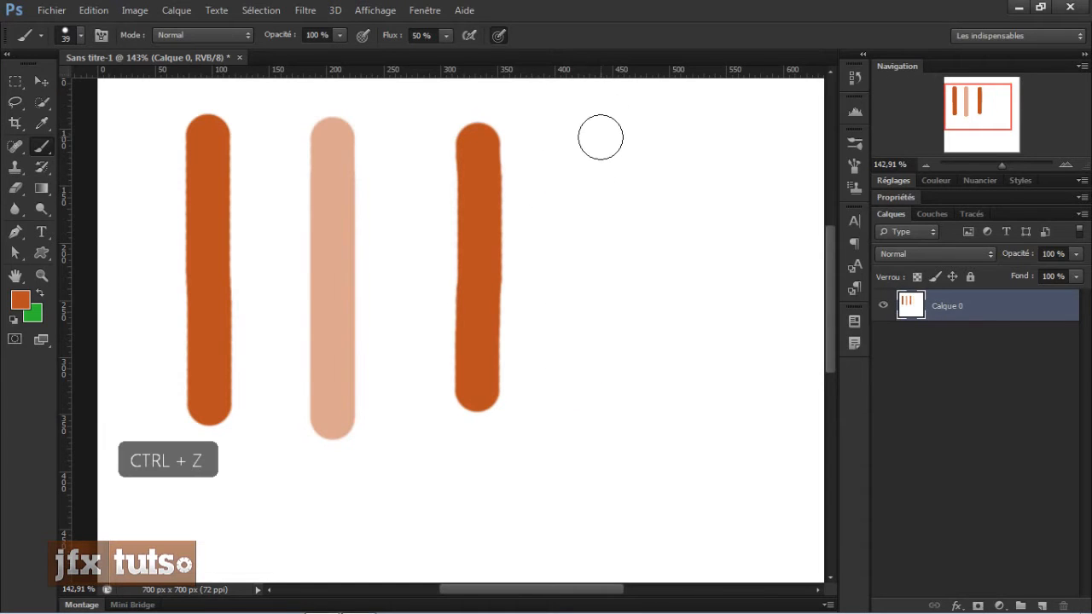
left_click(594, 140)
left_click_drag(594, 150, 597, 409)
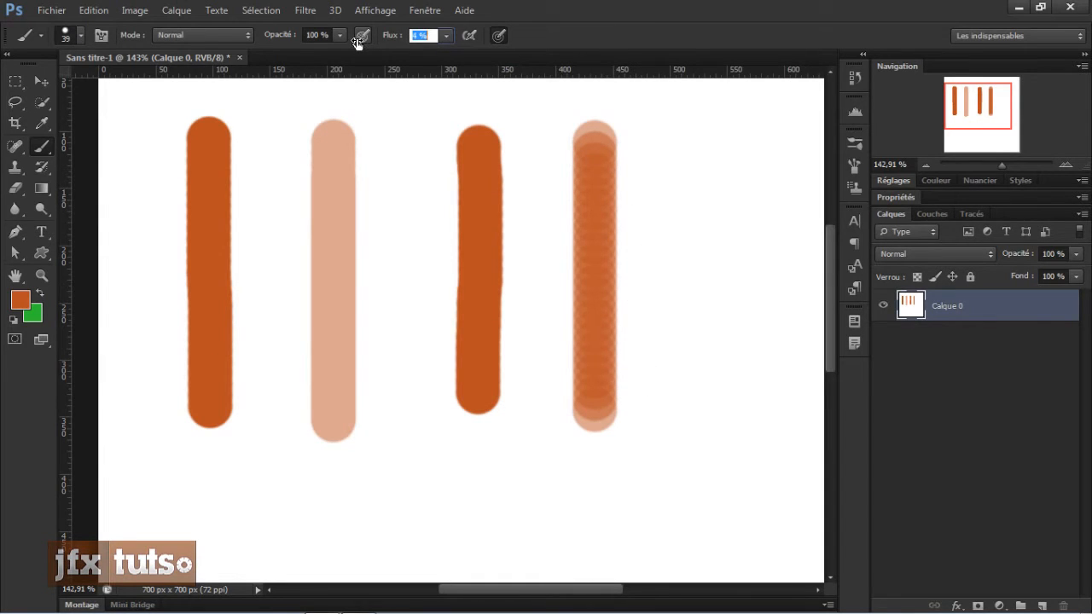
Step: Set the flow to 1% and paint a faint vertical stroke to the right of the 50%-flow stroke
type("1")
mouse_move(663, 162)
left_mouse_down()
mouse_move(661, 352)
mouse_move(676, 134)
mouse_move(673, 268)
mouse_move(677, 193)
left_mouse_up()
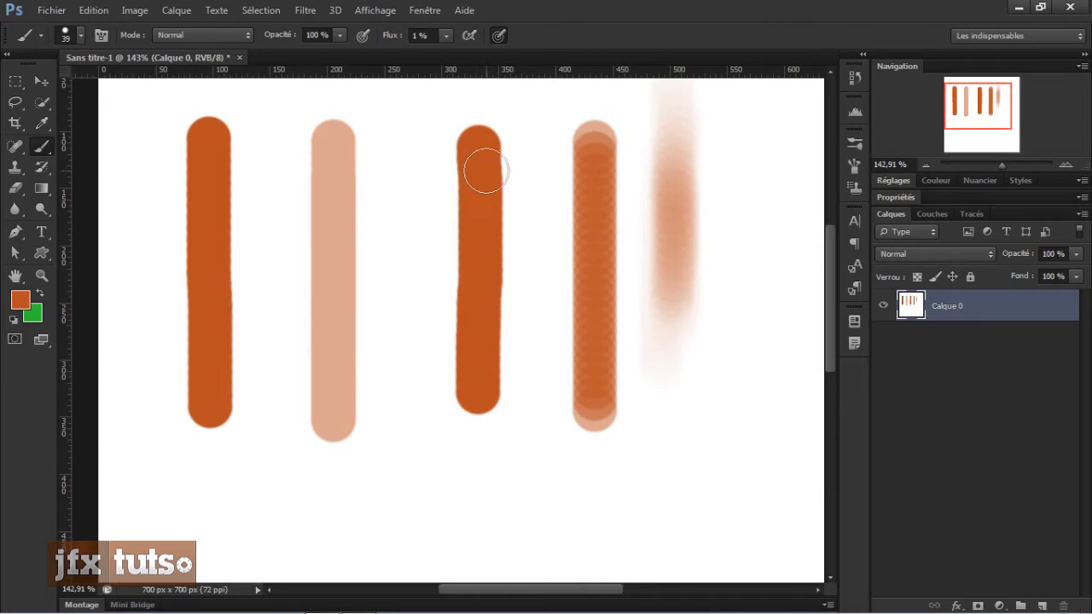
mouse_move(702, 183)
left_mouse_down()
mouse_move(669, 229)
mouse_move(677, 260)
mouse_move(680, 155)
mouse_move(679, 263)
mouse_move(682, 230)
mouse_move(705, 207)
mouse_move(663, 259)
mouse_move(677, 166)
mouse_move(671, 316)
mouse_move(692, 175)
mouse_move(675, 334)
left_mouse_up()
Step: Set the brush hardness to 7% and flow to 100%, and paint a soft vertical stroke at the far right
right_click(732, 254)
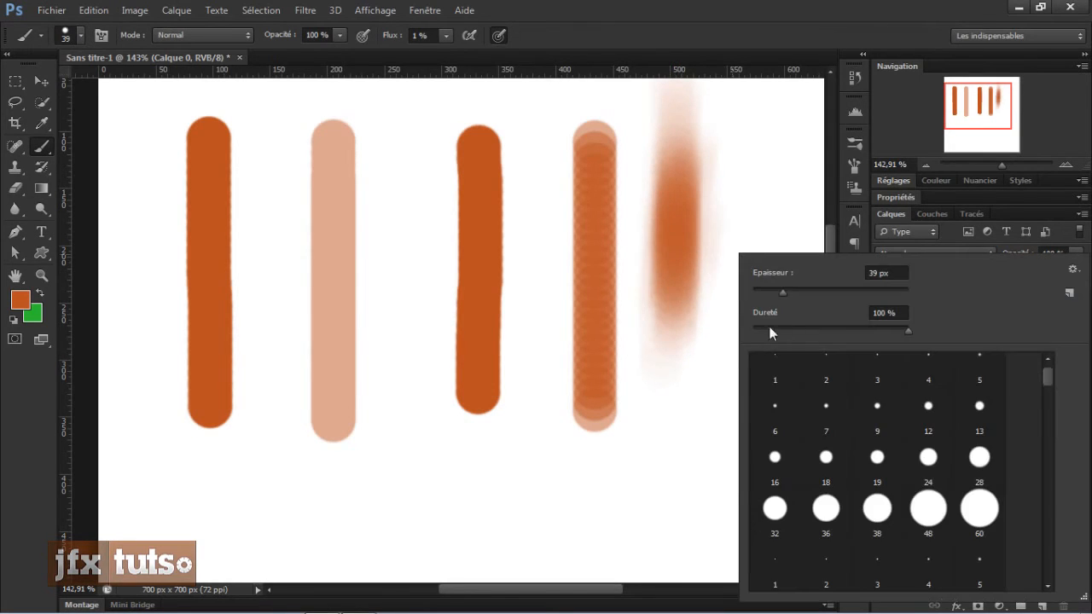
left_click_drag(773, 324, 764, 327)
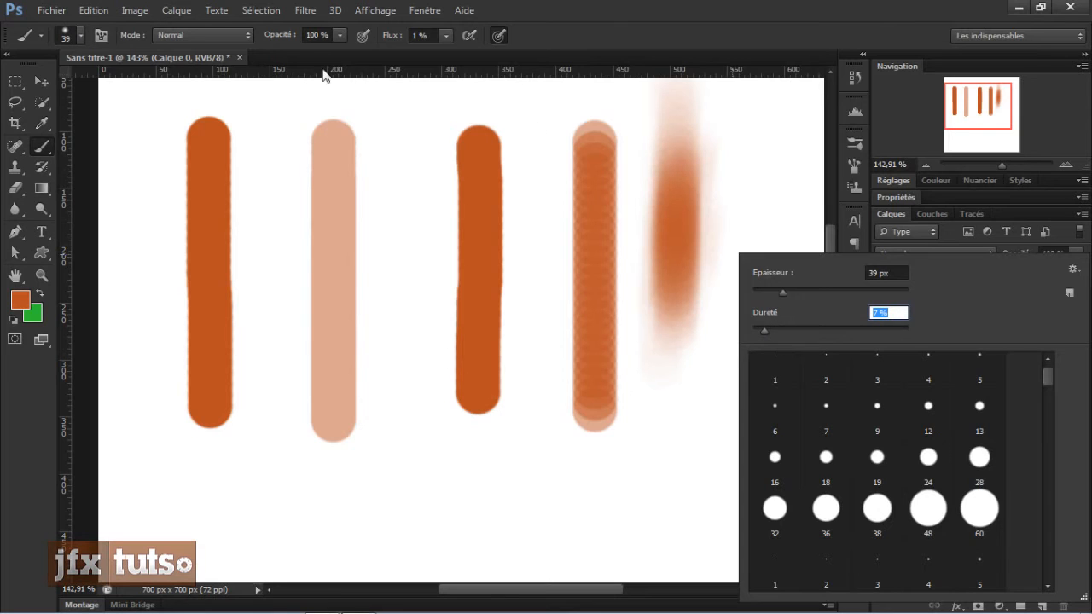
left_click_drag(381, 31, 714, 49)
mouse_move(753, 190)
left_mouse_down()
mouse_move(751, 244)
mouse_move(757, 181)
mouse_move(775, 254)
mouse_move(751, 224)
mouse_move(749, 120)
left_mouse_up()
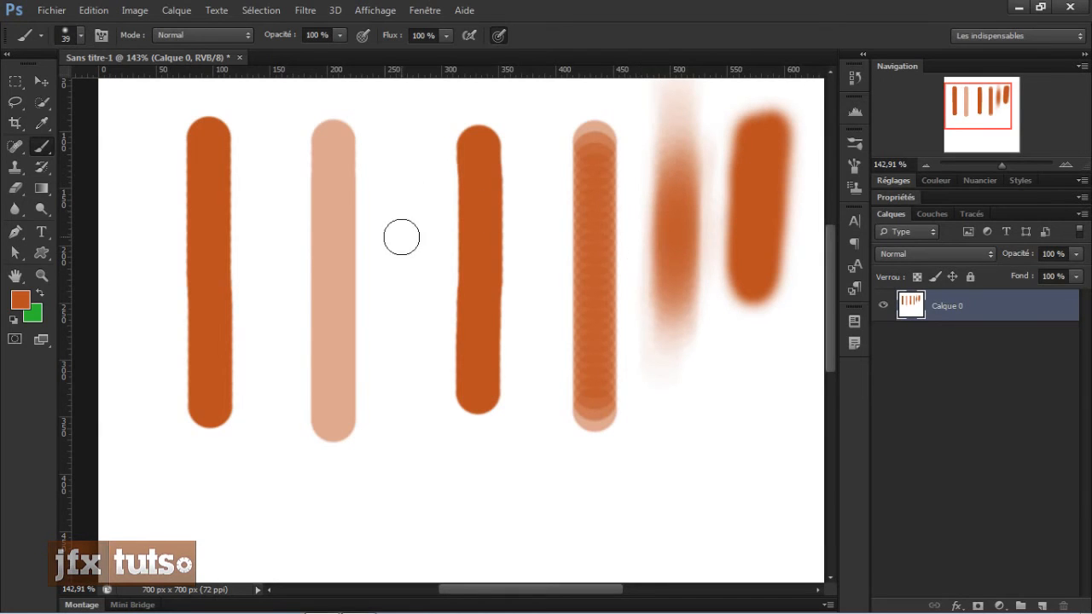
Step: Add a new empty layer and delete the original painted layer Calque 0
key("ctrl+0")
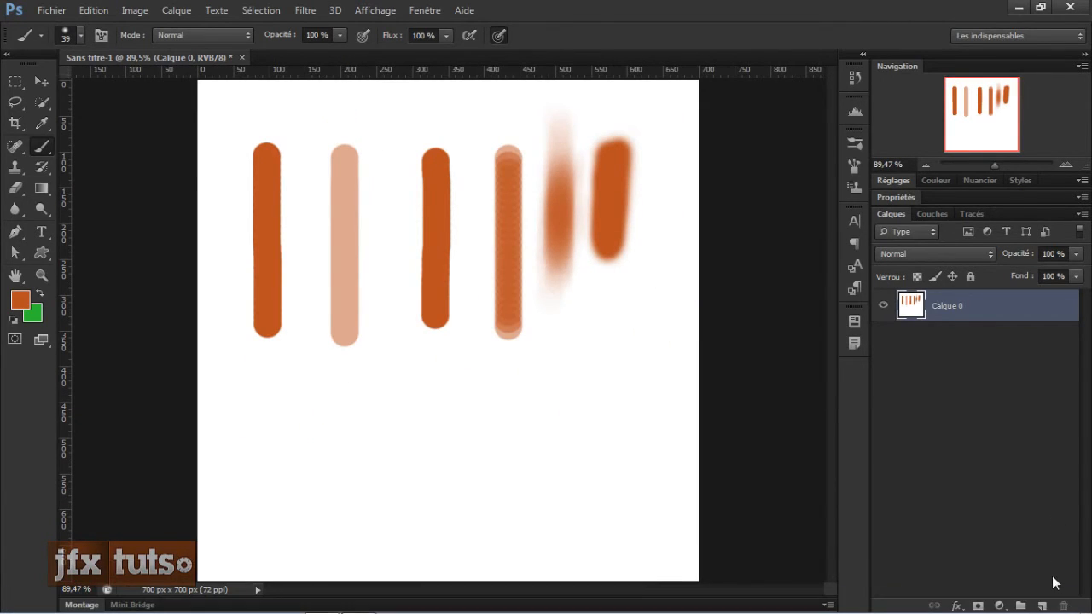
left_click(1042, 606)
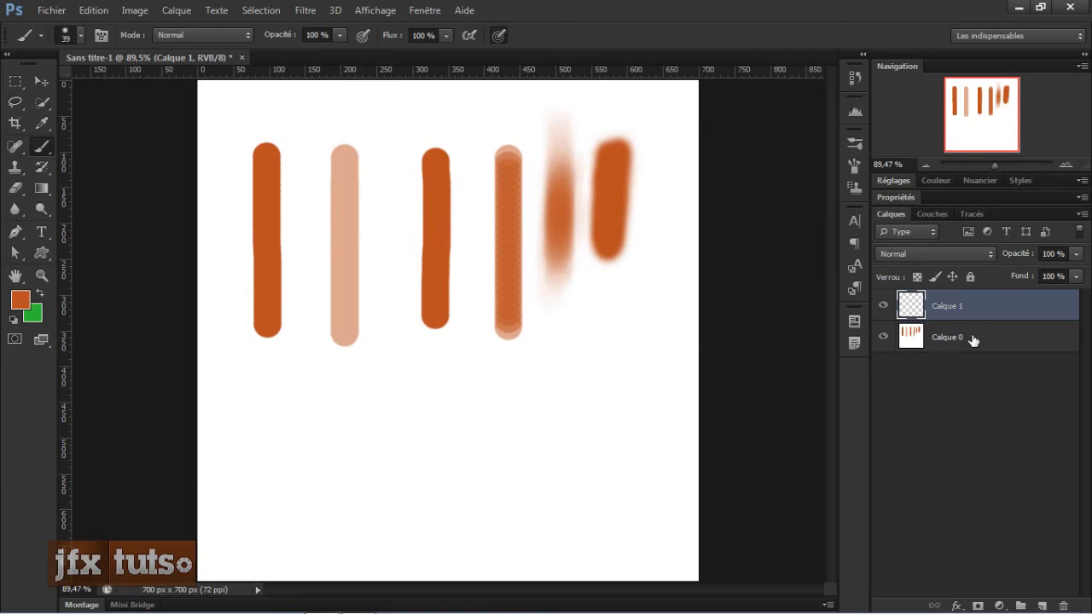
left_click(972, 341)
key("BackSpace")
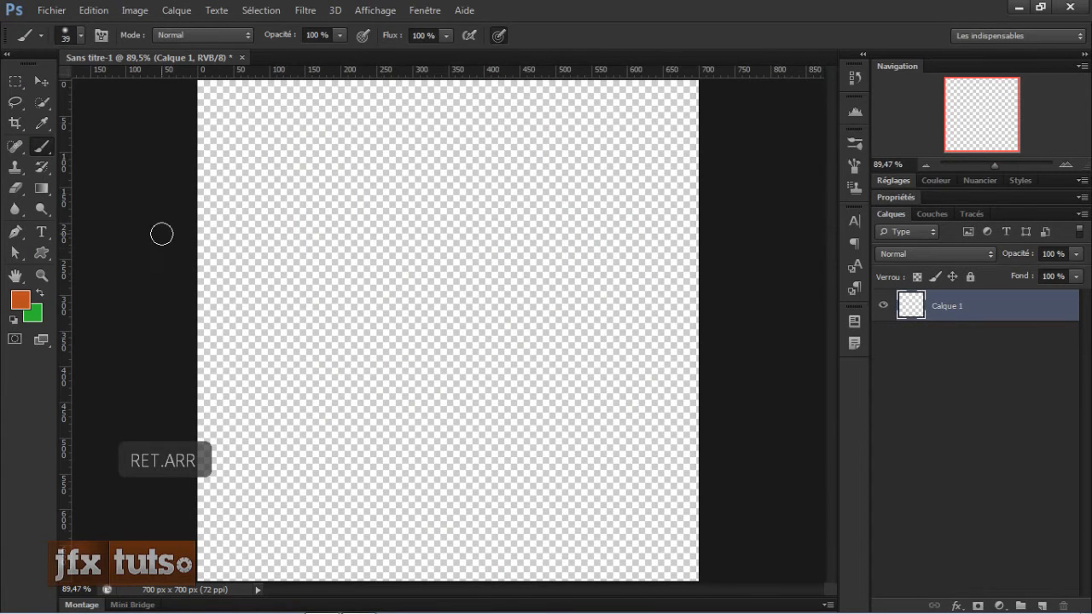
scroll(174, 241, "down", 2)
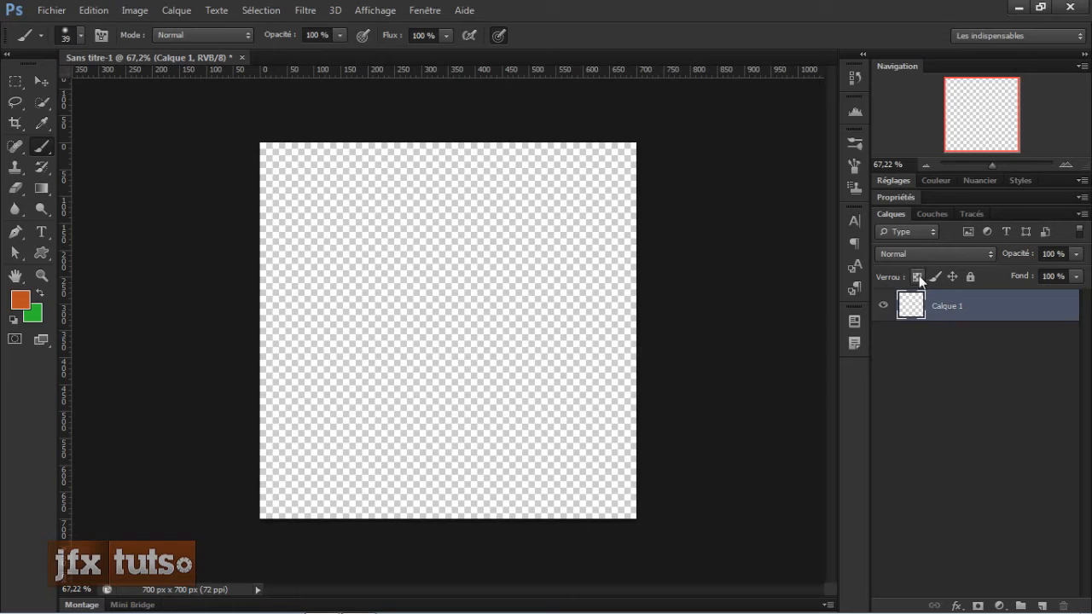
left_click(967, 254)
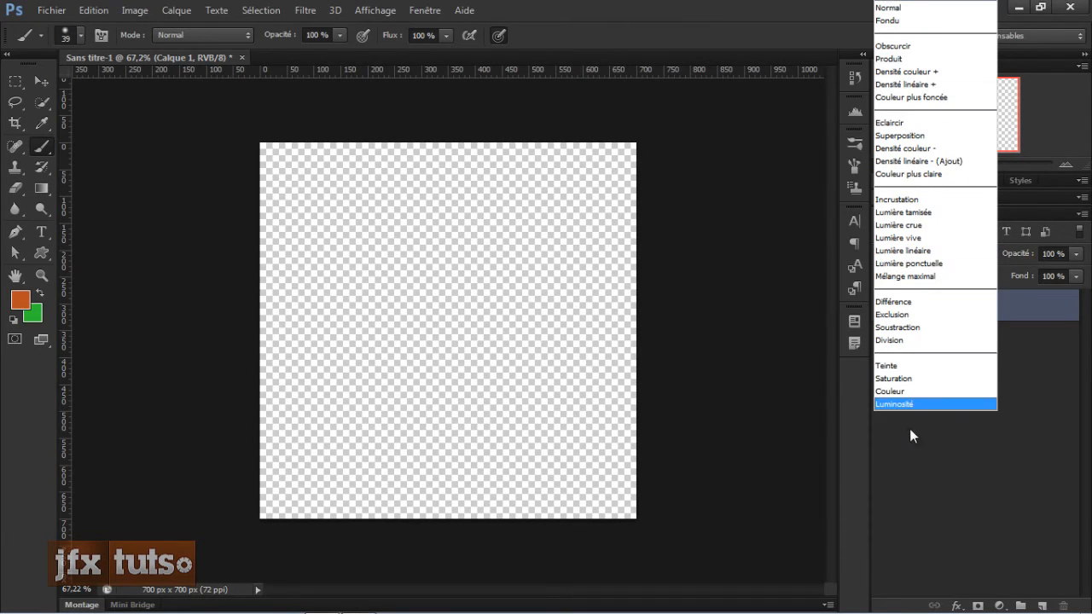
left_click(1034, 398)
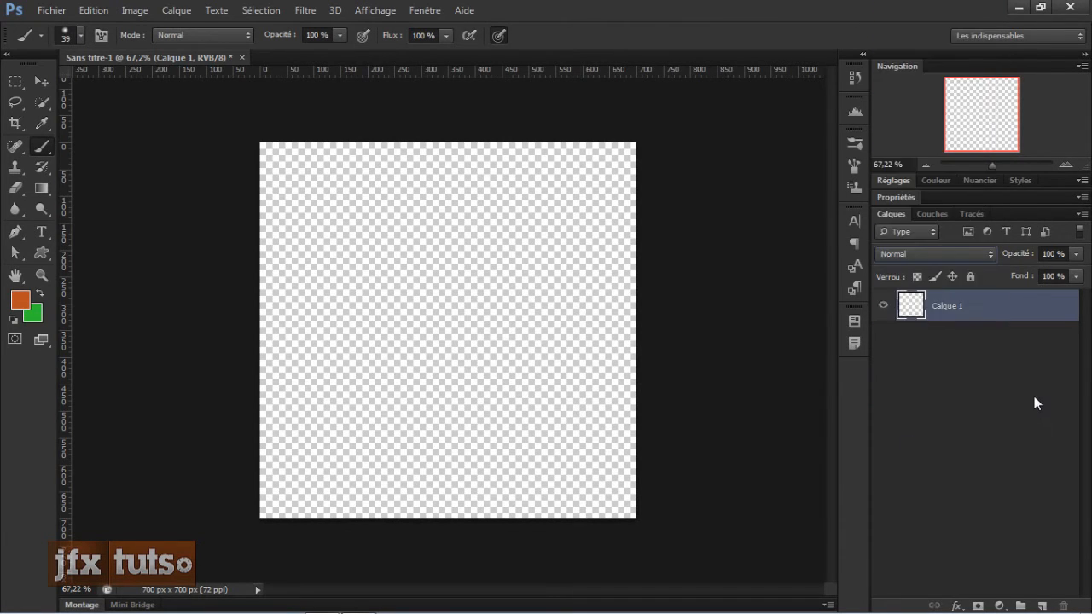
left_click(197, 38)
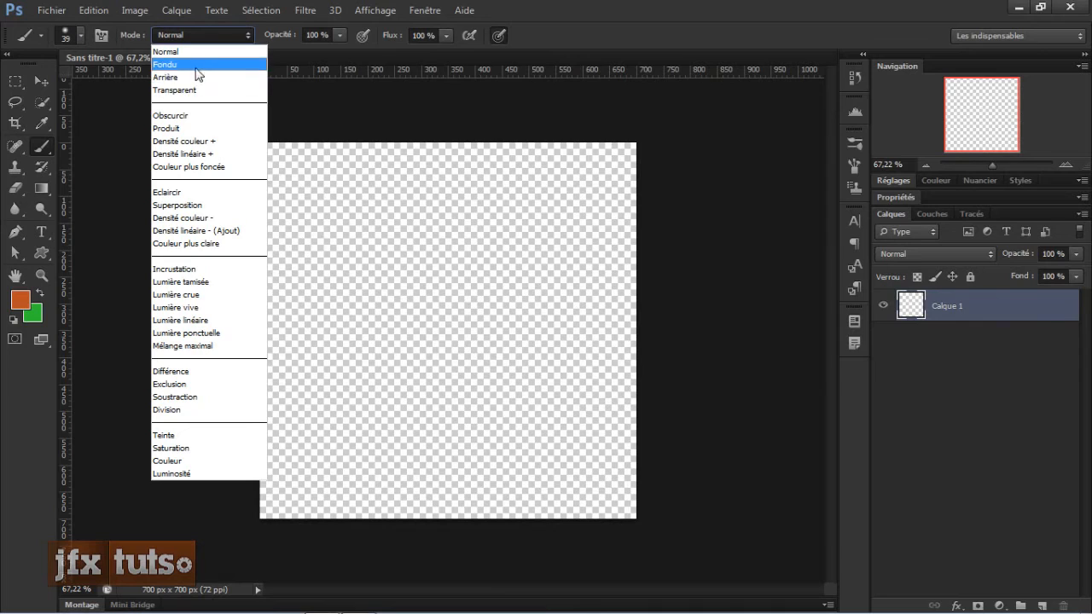
left_click(617, 38)
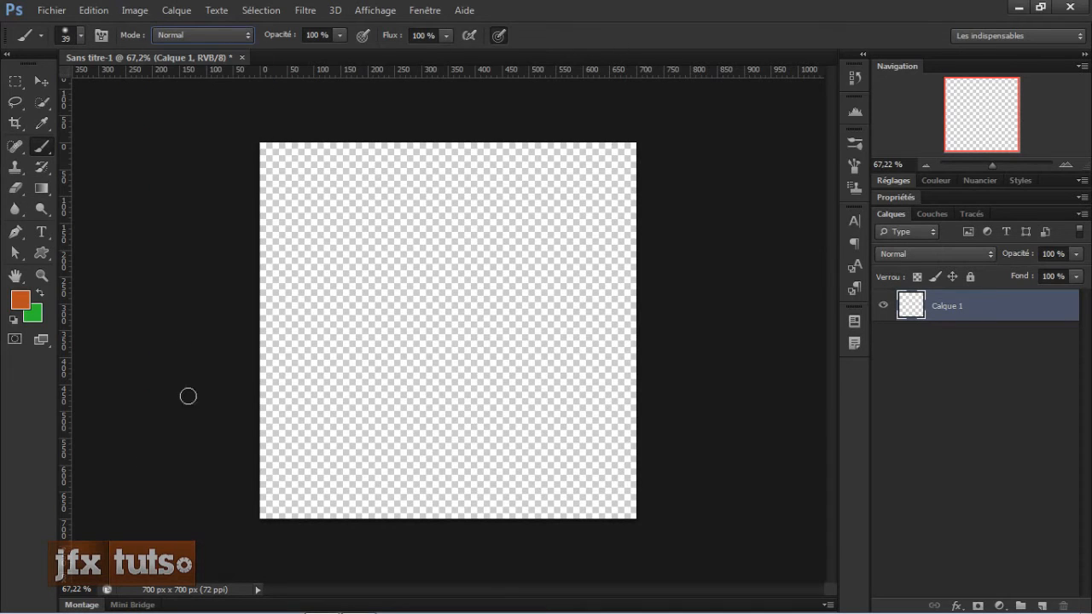
left_click(200, 36)
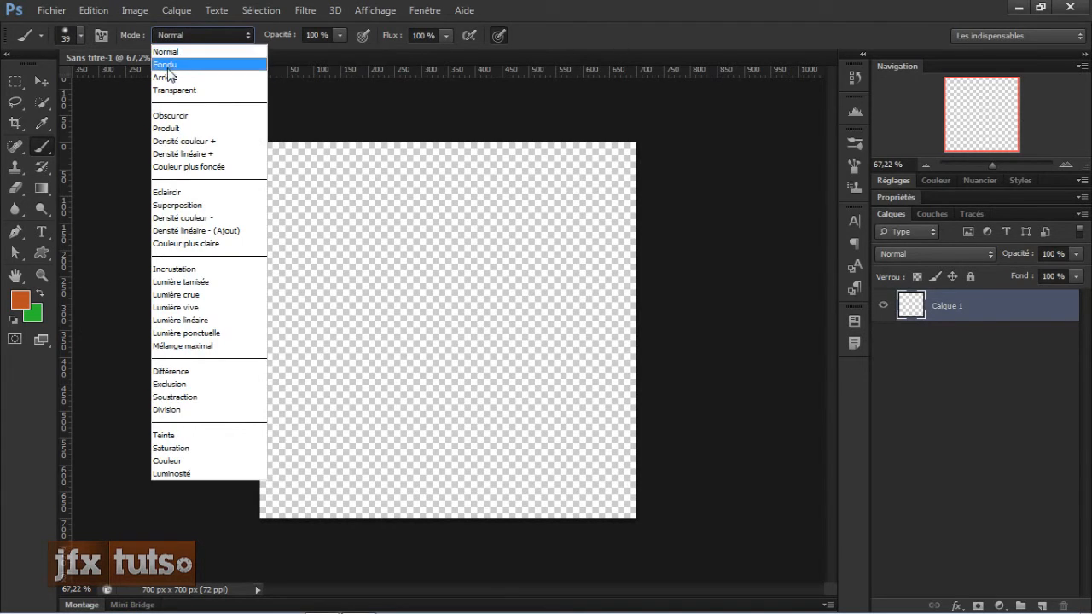
left_click(174, 63)
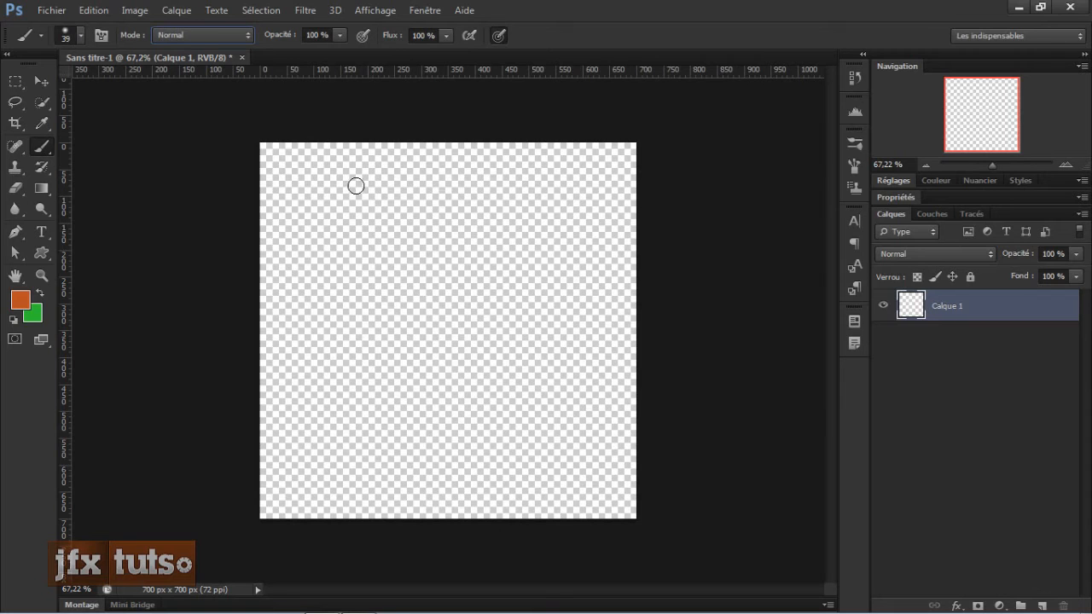
Step: Try wavy test strokes across the canvas top with hardness at 99%, undoing each one
scroll(495, 277, "up", 3)
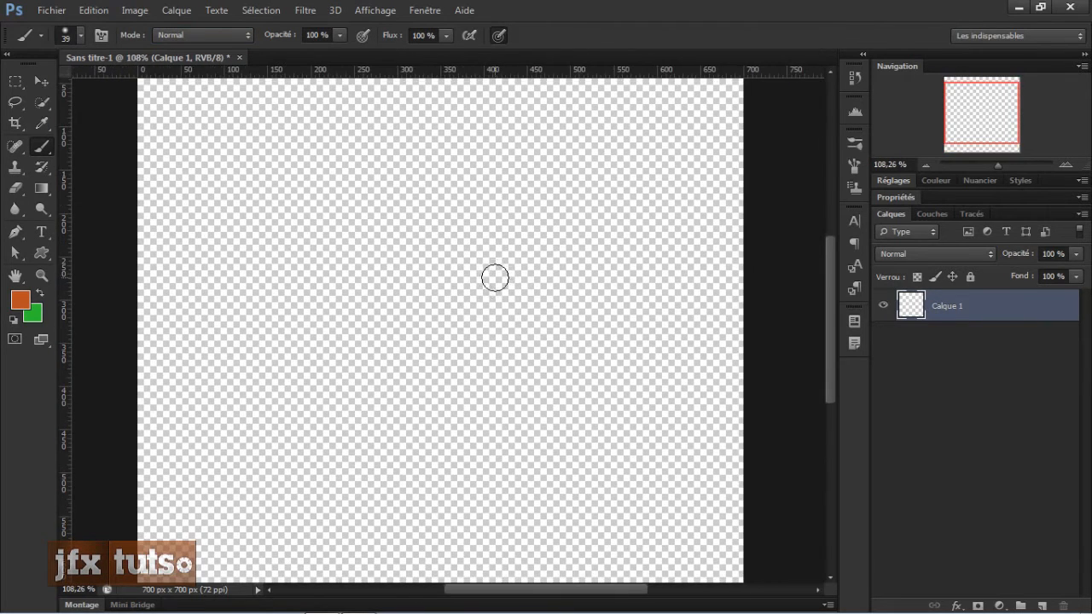
mouse_move(228, 151)
left_mouse_down()
mouse_move(224, 248)
mouse_move(236, 259)
mouse_move(274, 230)
mouse_move(298, 119)
left_mouse_up()
key("ctrl+z")
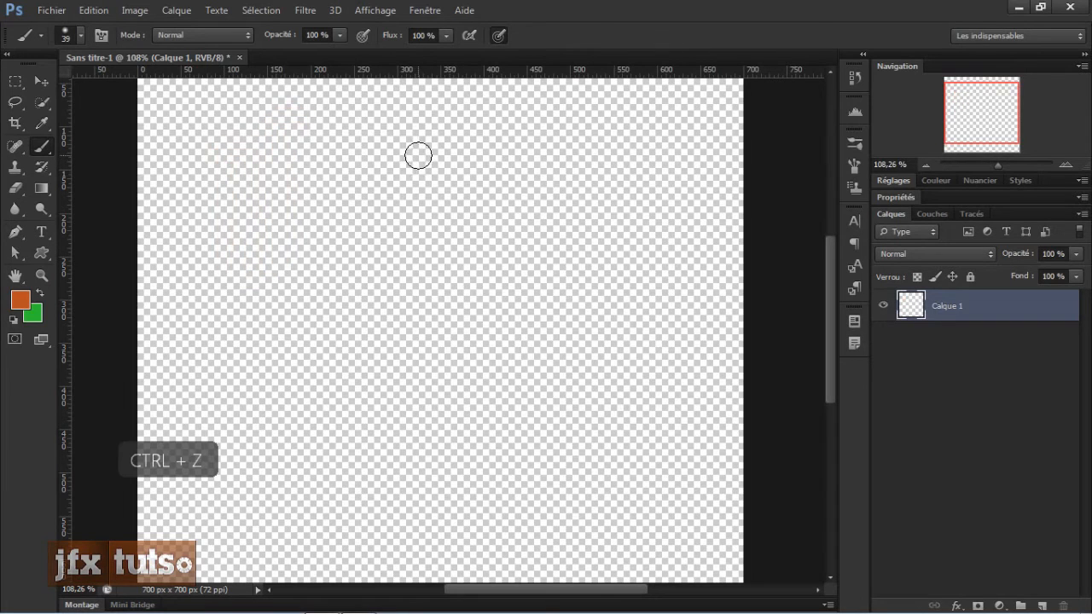
right_click(416, 156)
left_click_drag(451, 219, 786, 219)
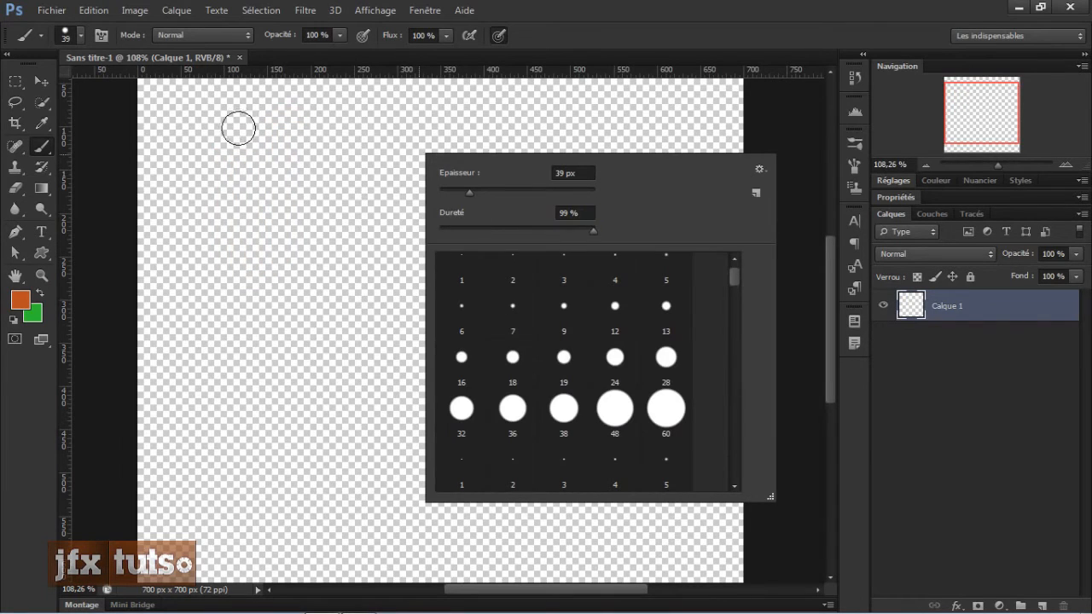
mouse_move(238, 130)
left_mouse_down()
mouse_move(239, 177)
mouse_move(258, 208)
mouse_move(290, 172)
mouse_move(289, 136)
mouse_move(330, 163)
mouse_move(357, 238)
mouse_move(425, 177)
mouse_move(450, 108)
mouse_move(531, 171)
mouse_move(588, 156)
mouse_move(653, 183)
left_mouse_up()
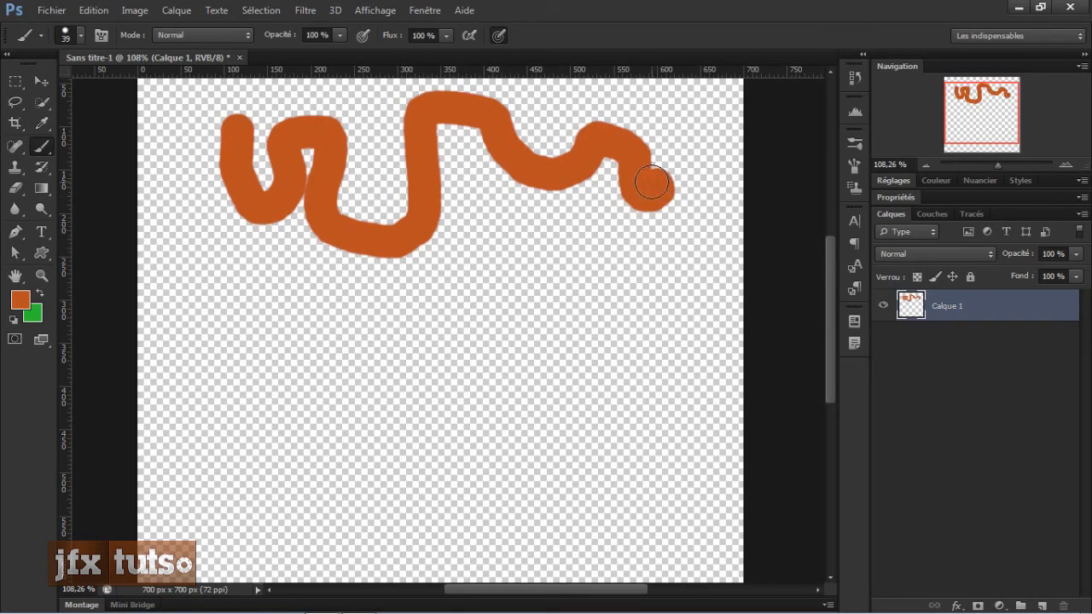
key("ctrl+z")
Step: Set the brush mode to Fondu and paint two broad strokes across the upper canvas
left_click(214, 35)
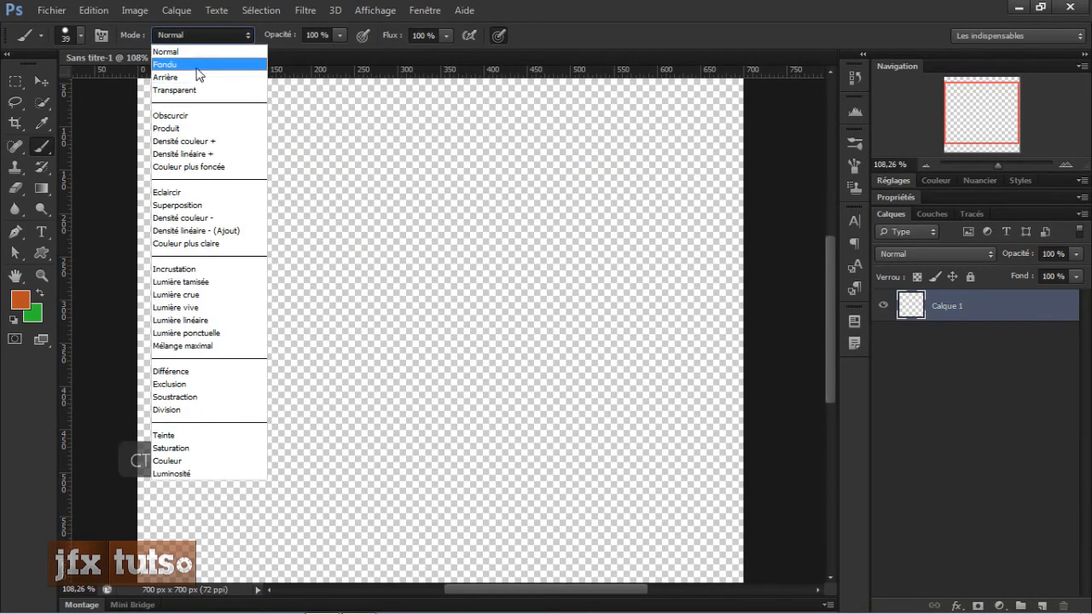
left_click(198, 65)
mouse_move(193, 128)
left_mouse_down()
mouse_move(218, 159)
mouse_move(287, 186)
mouse_move(373, 127)
mouse_move(442, 193)
mouse_move(471, 150)
mouse_move(600, 157)
mouse_move(614, 135)
mouse_move(644, 170)
mouse_move(626, 194)
mouse_move(488, 228)
mouse_move(343, 249)
mouse_move(195, 246)
mouse_move(222, 244)
mouse_move(255, 270)
mouse_move(341, 261)
left_mouse_up()
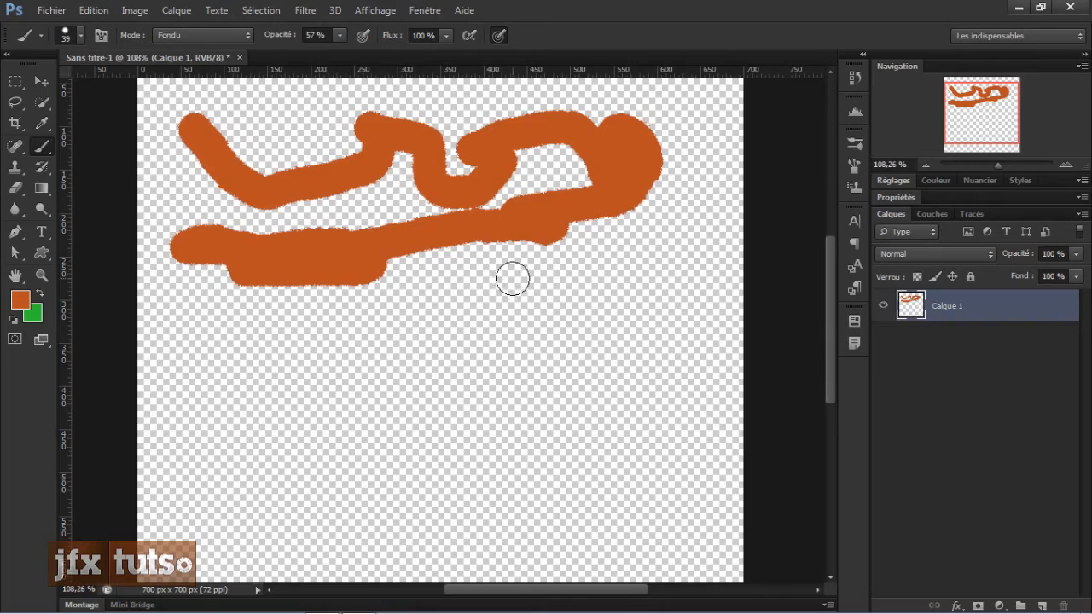
mouse_move(488, 281)
left_mouse_down()
mouse_move(572, 314)
mouse_move(576, 274)
mouse_move(686, 266)
mouse_move(684, 172)
mouse_move(673, 335)
mouse_move(527, 337)
mouse_move(493, 308)
mouse_move(464, 313)
mouse_move(510, 298)
left_mouse_up()
Step: Set the opacity to 100% and paint several speckled Fondu strokes across the lower middle of the canvas
scroll(510, 298, "up", 3)
scroll(516, 300, "down", 2)
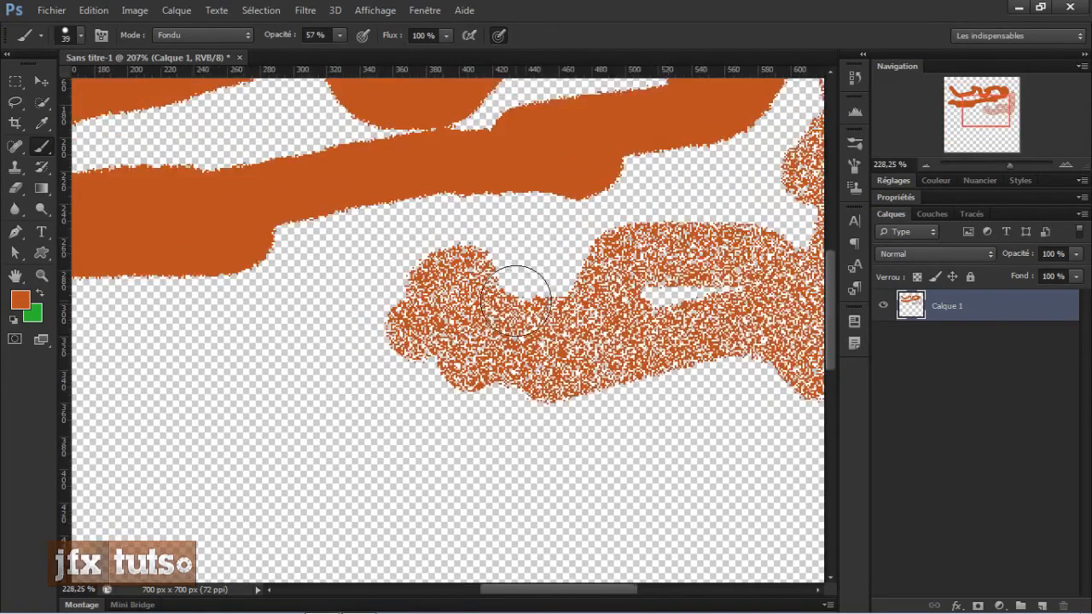
scroll(509, 298, "down", 2)
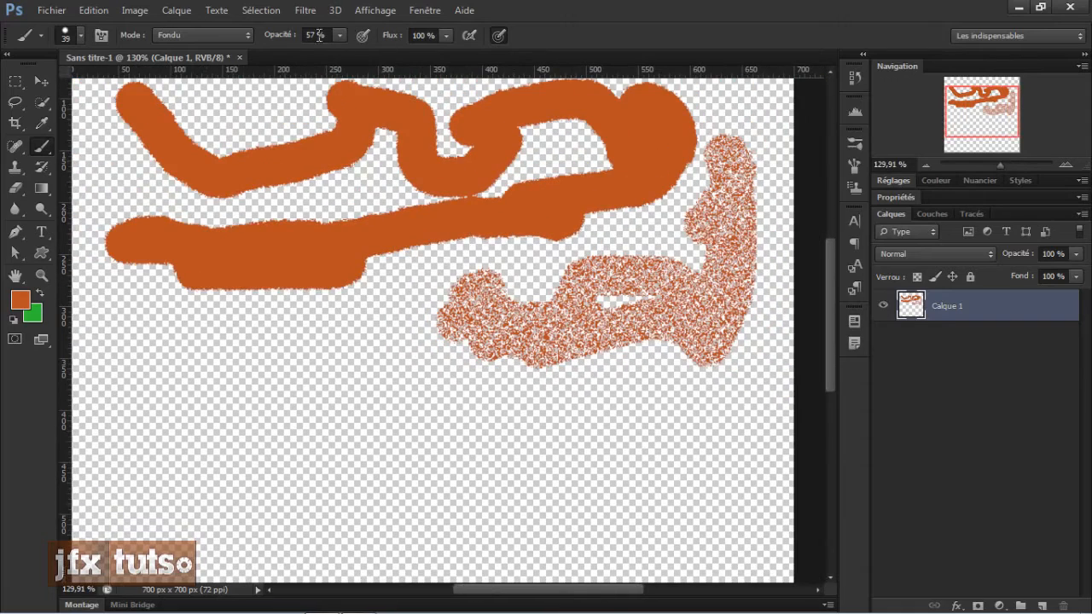
left_click_drag(282, 39, 339, 39)
mouse_move(337, 337)
left_mouse_down()
mouse_move(343, 378)
mouse_move(398, 356)
mouse_move(605, 389)
mouse_move(367, 410)
left_mouse_up()
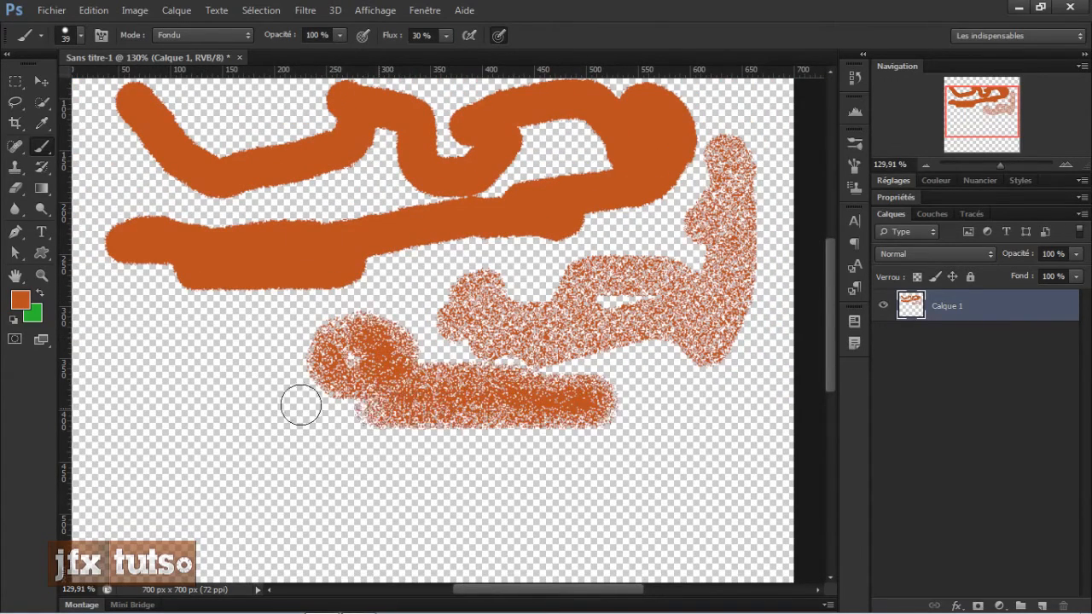
mouse_move(302, 405)
left_mouse_down()
mouse_move(237, 377)
mouse_move(223, 342)
left_mouse_up()
right_click(176, 339)
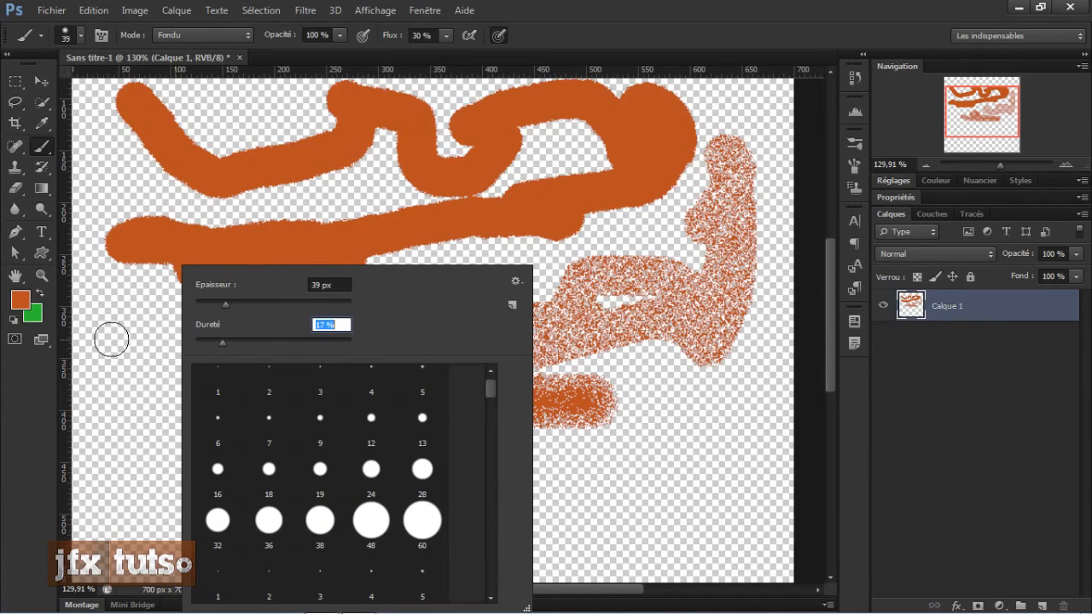
mouse_move(121, 350)
left_mouse_down()
mouse_move(133, 308)
mouse_move(203, 346)
mouse_move(175, 326)
mouse_move(198, 369)
mouse_move(333, 433)
mouse_move(429, 452)
mouse_move(462, 480)
mouse_move(409, 489)
mouse_move(501, 357)
left_mouse_up()
scroll(488, 256, "down", 3)
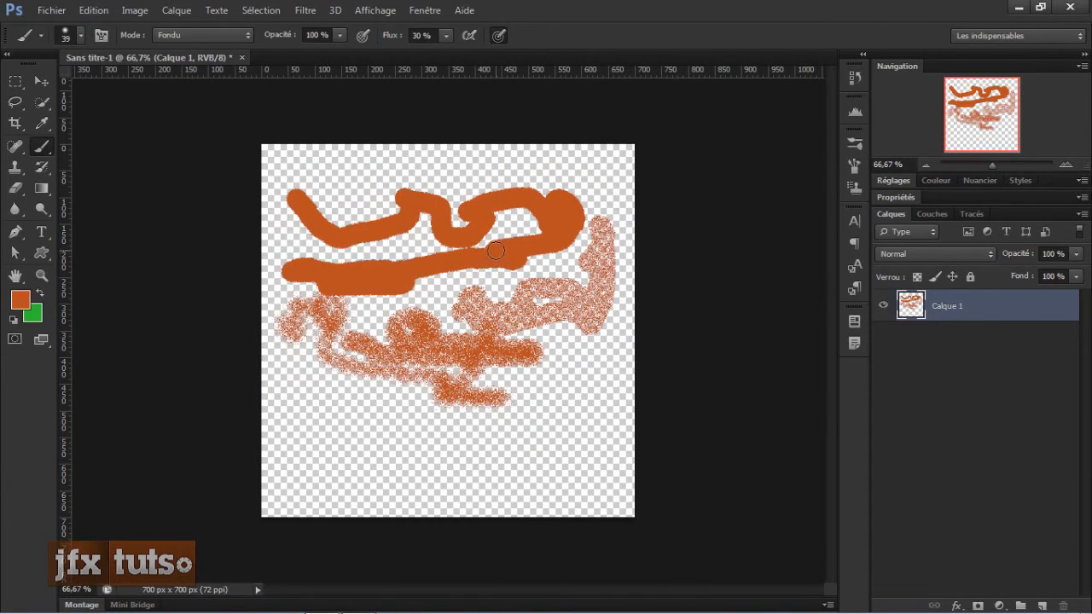
Step: Step back through the history to remove all the Fondu strokes
key("ctrl+alt+z")
key("ctrl+alt+z")
key("ctrl+alt+z")
key("ctrl+alt+z")
key("ctrl+alt+z")
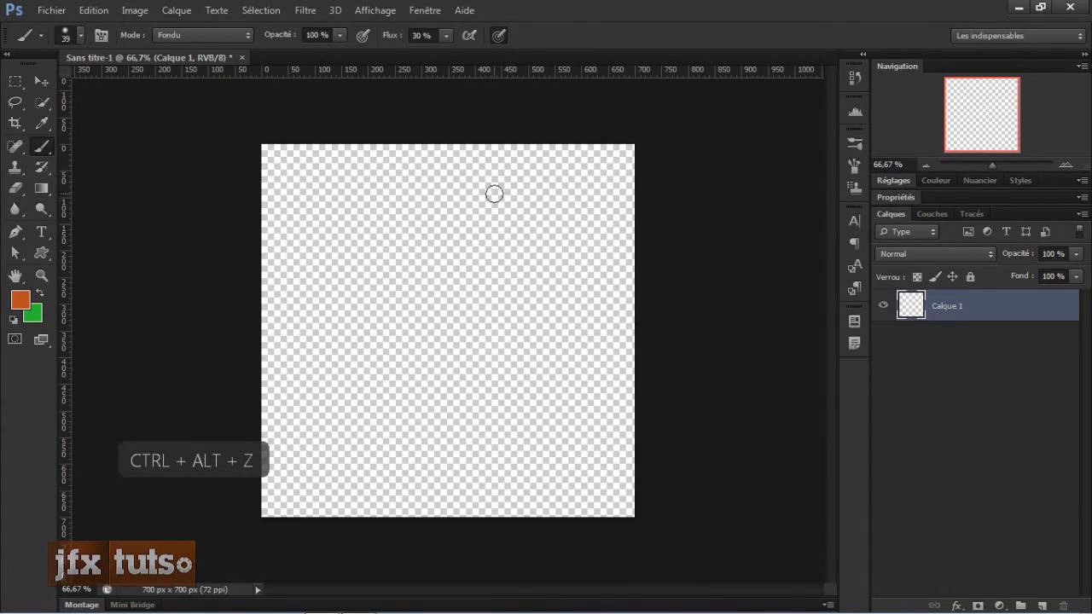
Step: Set the brush mode to Arrière, paint a diagonal test stroke, and undo it
scroll(494, 193, "up", 3)
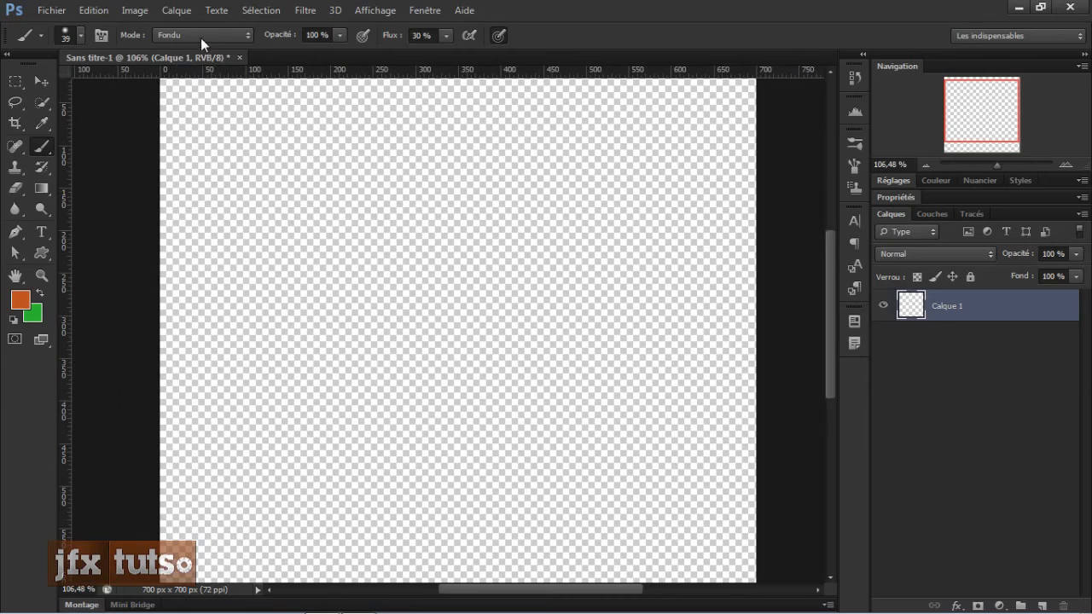
left_click(202, 38)
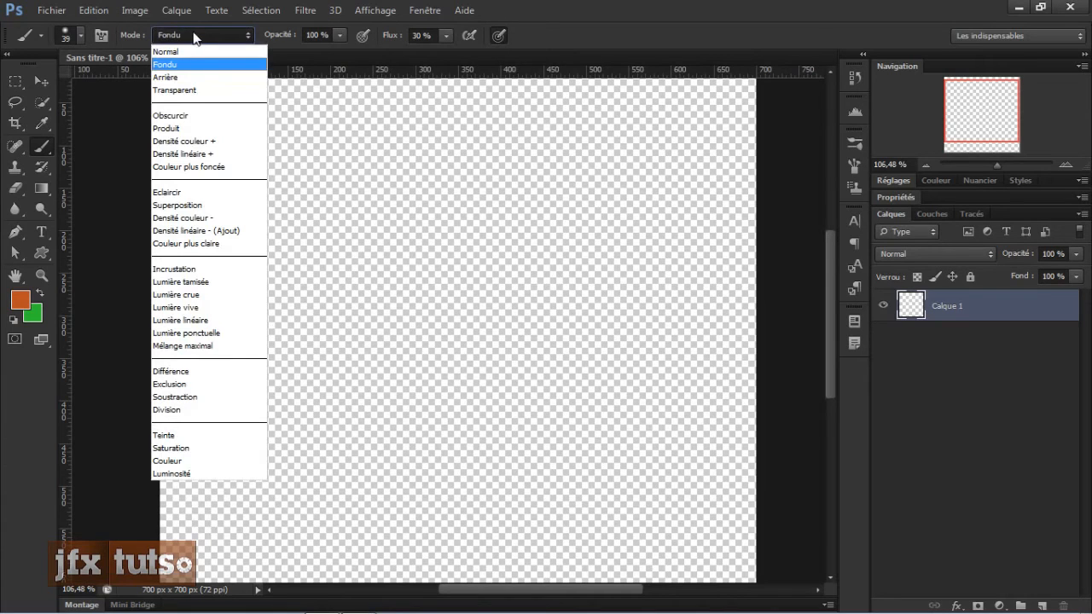
left_click(182, 77)
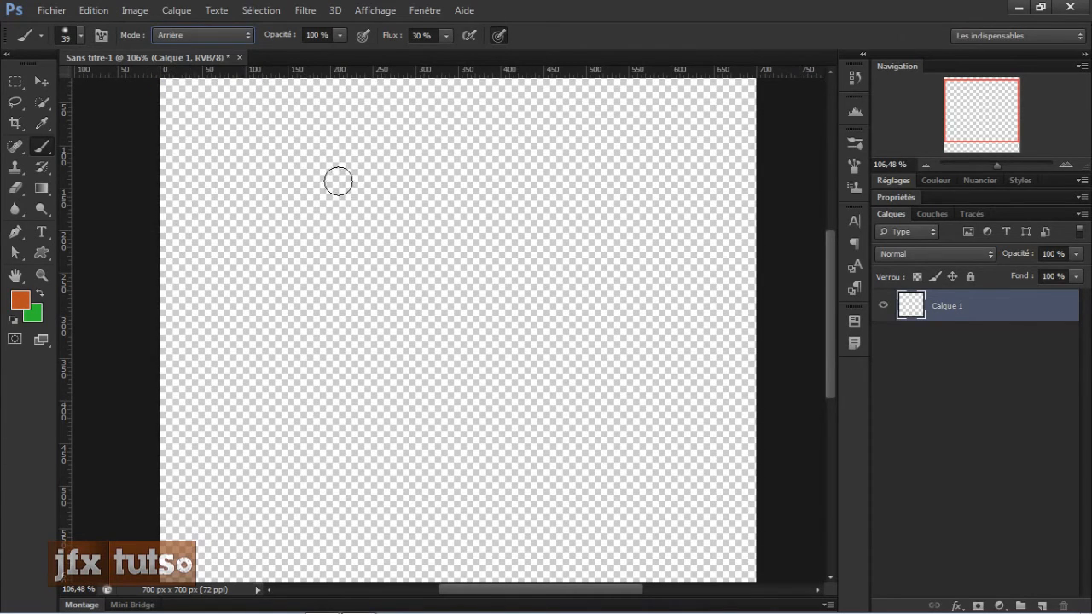
left_click_drag(450, 414, 365, 271)
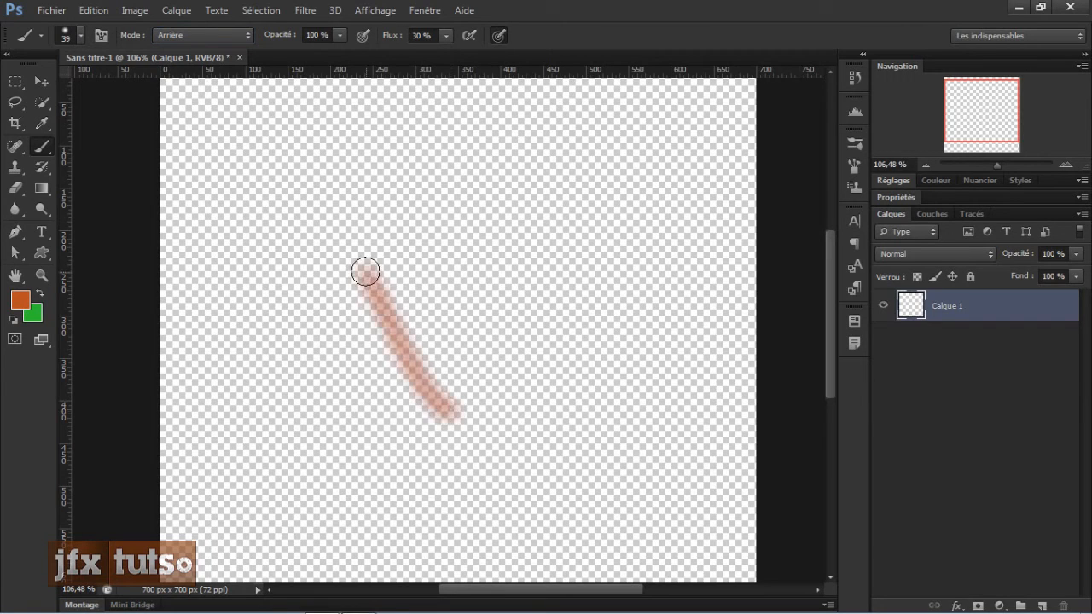
key("ctrl+z")
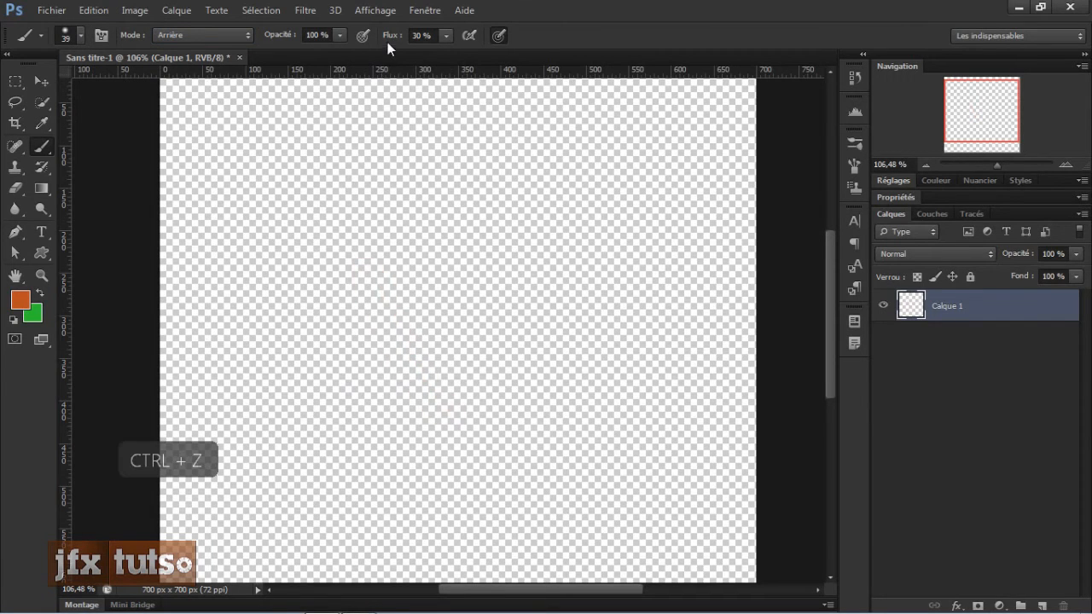
Step: Set the brush hardness to maximum and the flow to 100%
left_click_drag(387, 42, 481, 37)
right_click(499, 207)
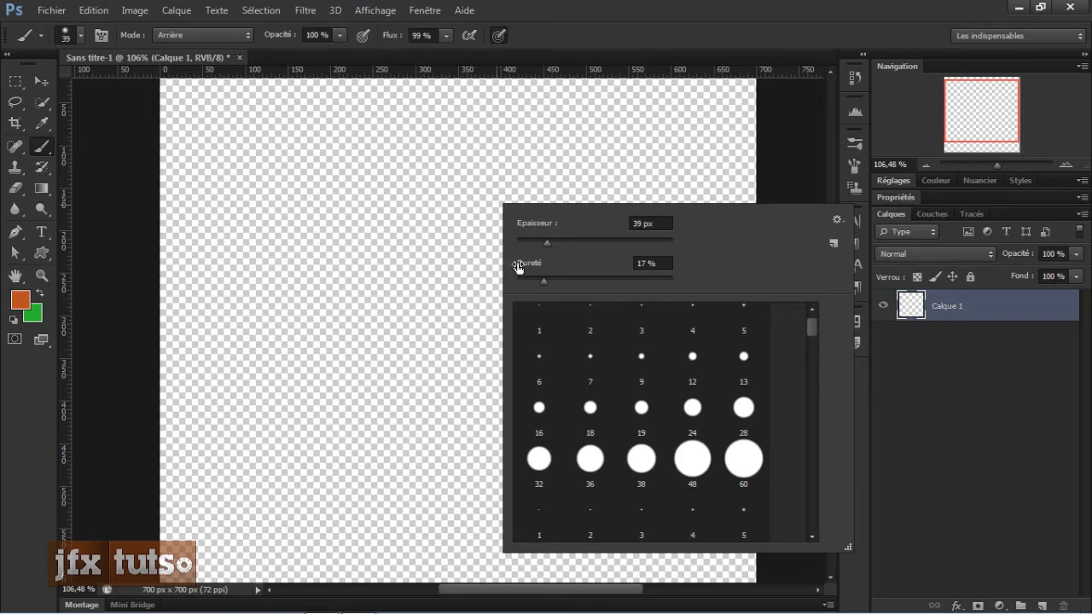
left_click_drag(518, 266, 856, 273)
left_click(643, 32)
left_click_drag(386, 37, 393, 39)
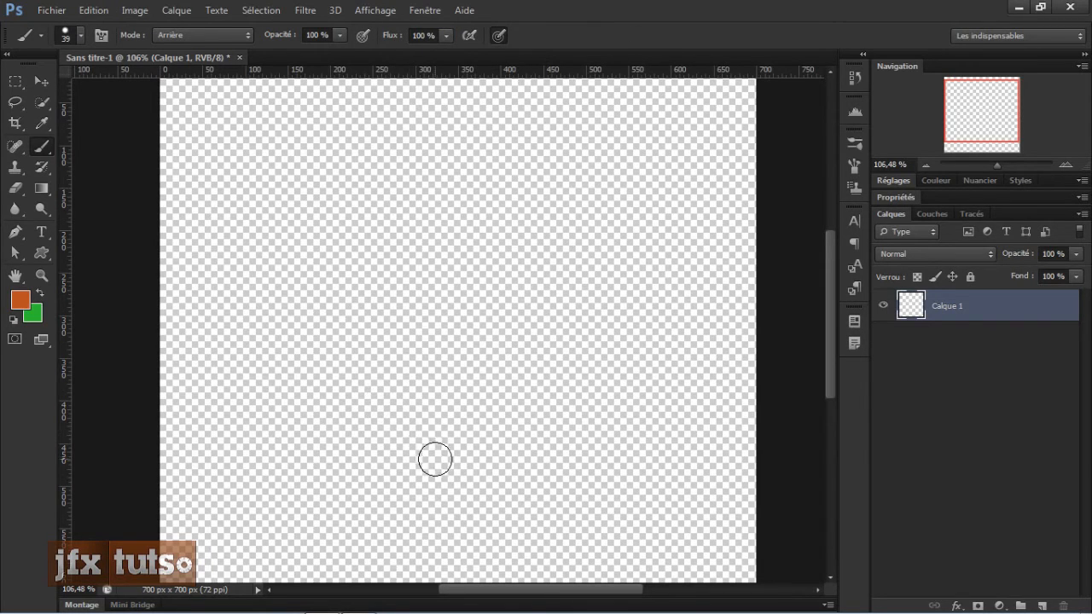
Step: Paint an orange heart outline across the middle of the canvas
mouse_move(435, 459)
left_mouse_down()
mouse_move(355, 300)
mouse_move(360, 215)
mouse_move(379, 191)
mouse_move(465, 159)
mouse_move(516, 195)
mouse_move(514, 222)
mouse_move(519, 183)
mouse_move(540, 167)
mouse_move(600, 172)
mouse_move(619, 185)
mouse_move(634, 275)
mouse_move(616, 338)
mouse_move(528, 438)
mouse_move(463, 467)
mouse_move(452, 503)
mouse_move(431, 465)
left_mouse_up()
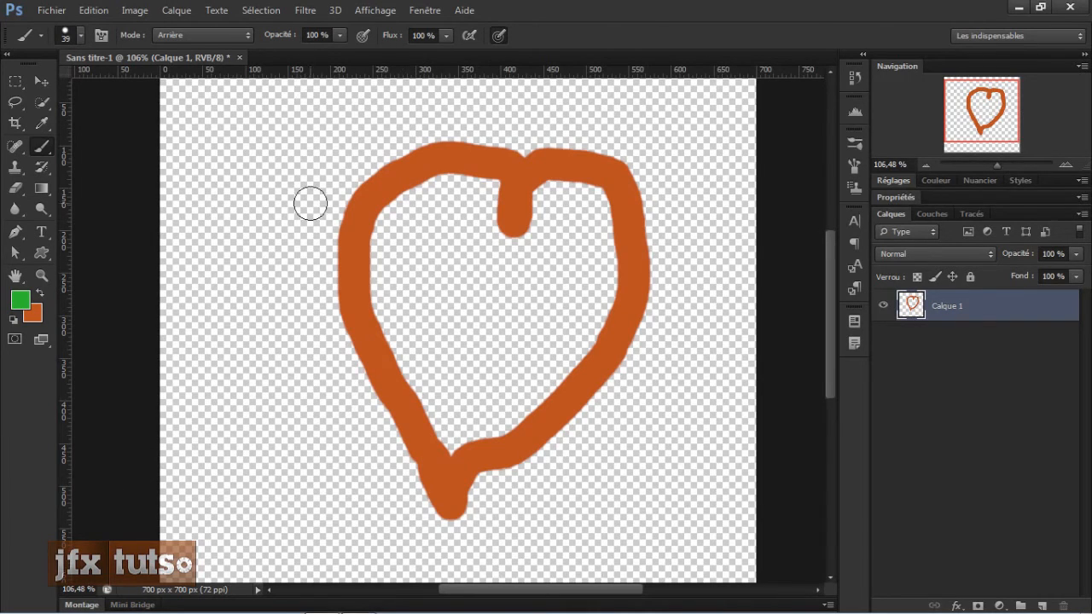
scroll(268, 214, "down", 2)
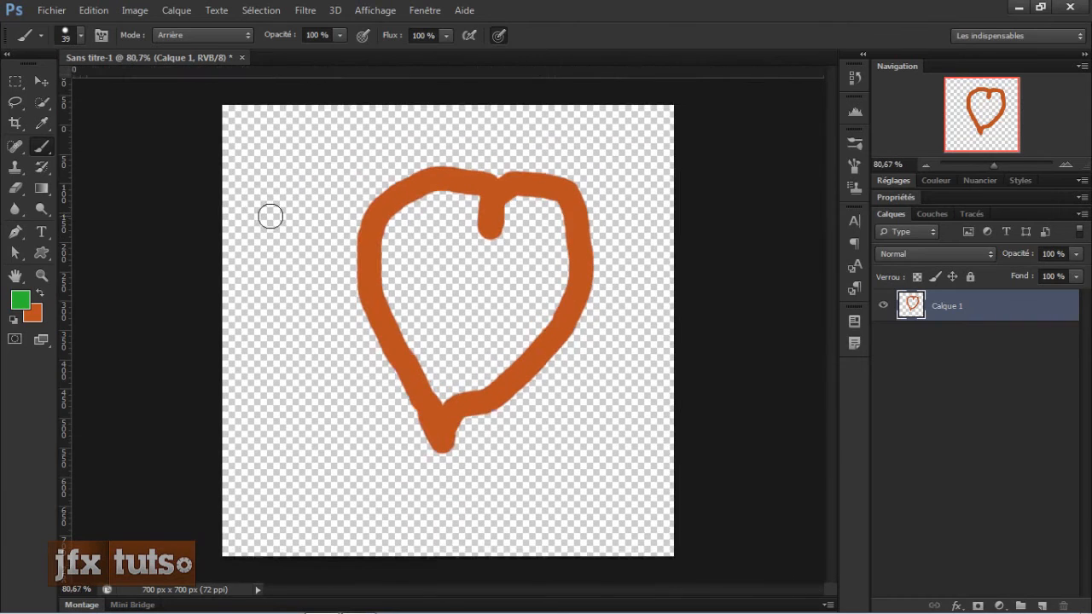
scroll(253, 192, "up", 1)
scroll(253, 193, "down", 2)
Step: Paint crossing green and orange test strokes in Normal mode, then undo both
left_click(203, 35)
left_click(174, 41)
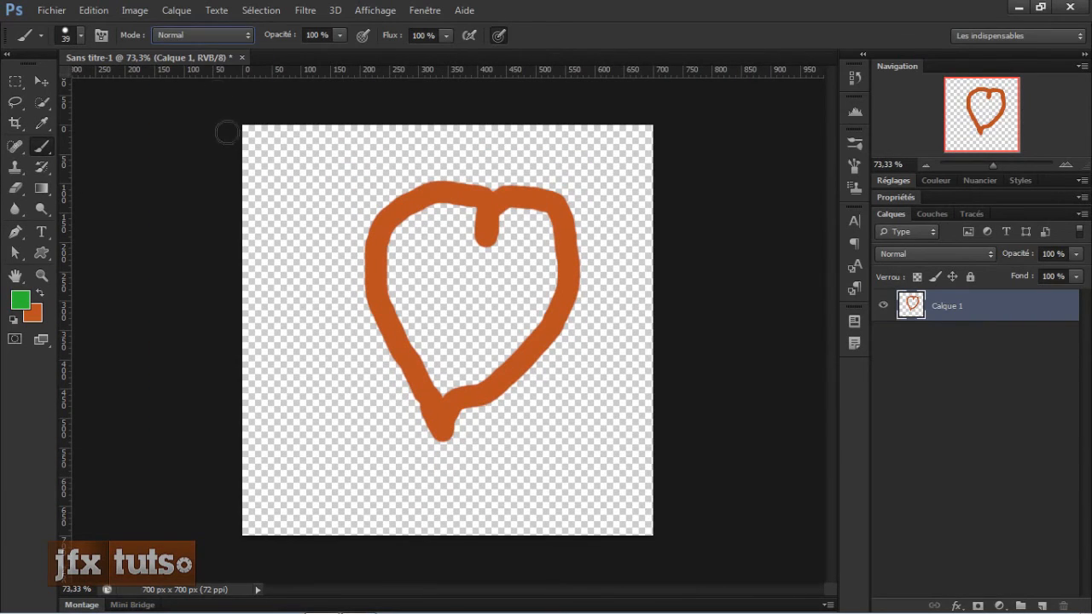
mouse_move(293, 143)
left_mouse_down()
mouse_move(292, 195)
mouse_move(312, 152)
mouse_move(297, 154)
left_mouse_up()
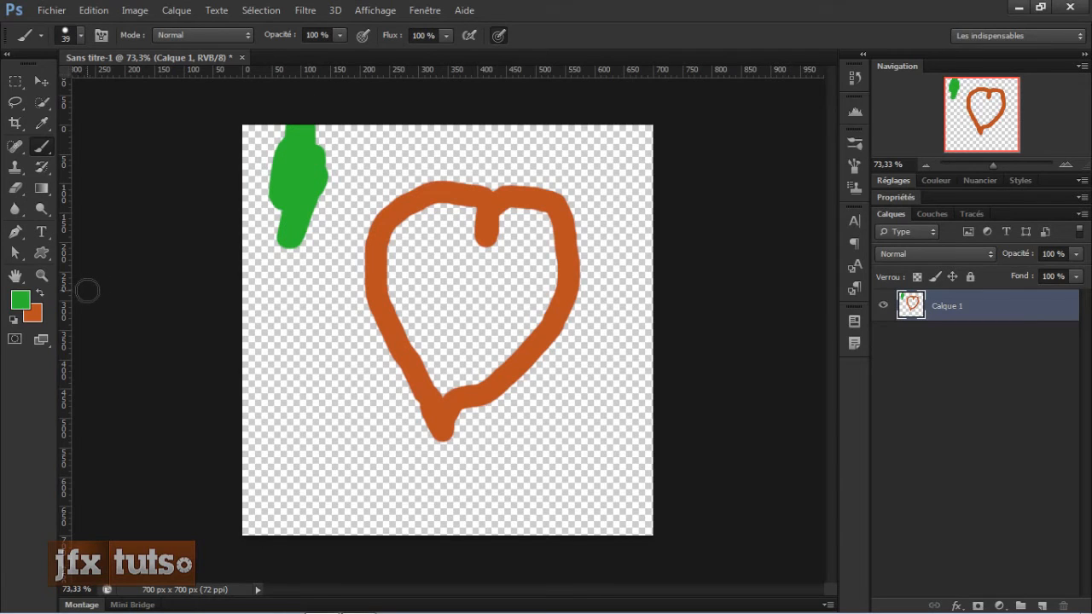
key("x")
mouse_move(311, 179)
left_mouse_down()
mouse_move(276, 174)
mouse_move(352, 170)
mouse_move(255, 169)
mouse_move(365, 166)
left_mouse_up()
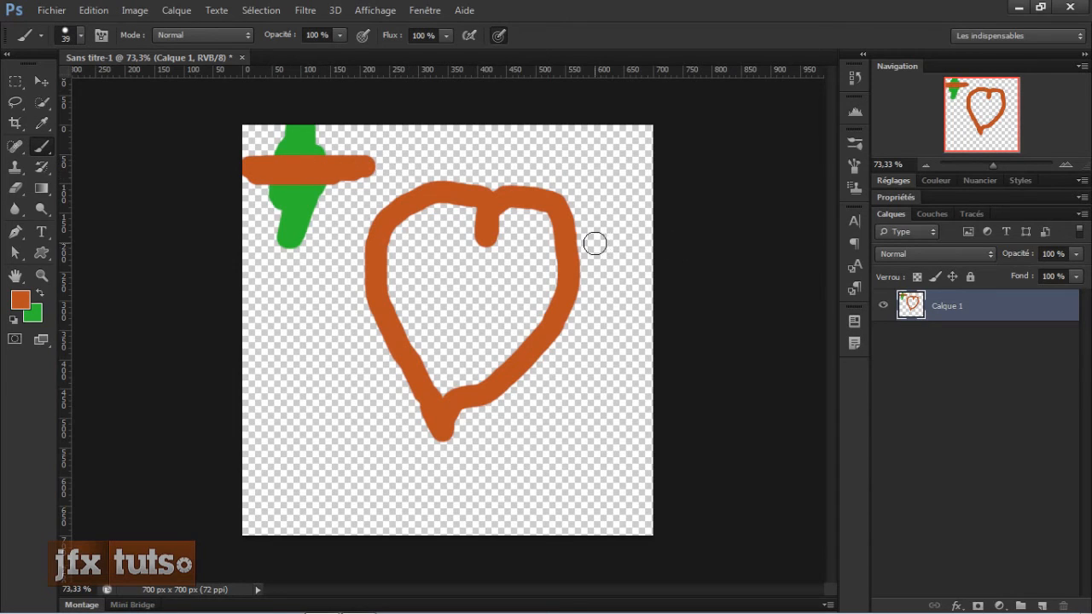
key("ctrl+z")
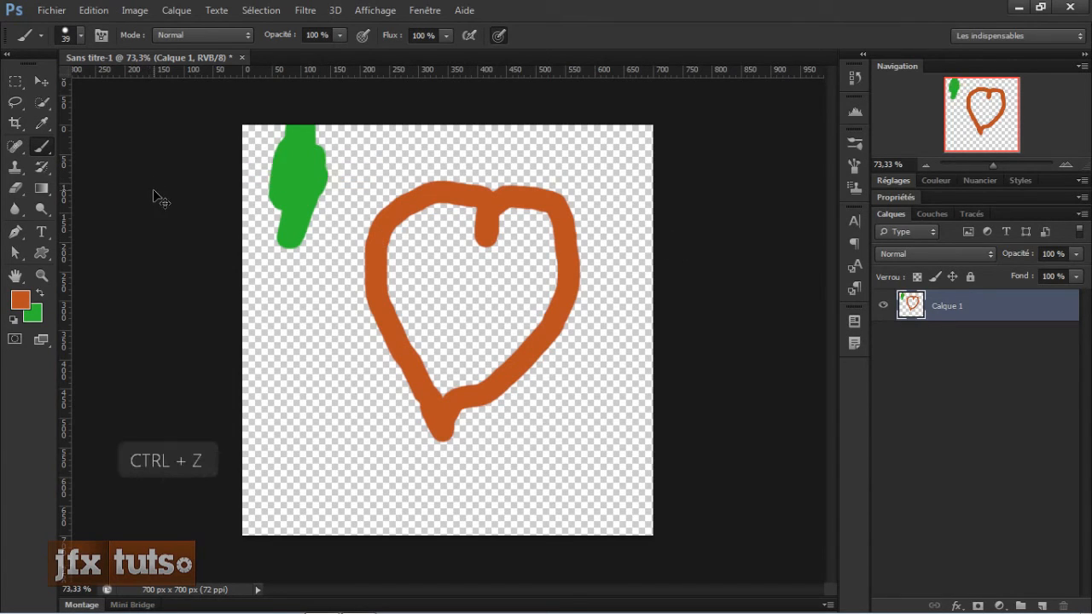
key("ctrl+alt+z")
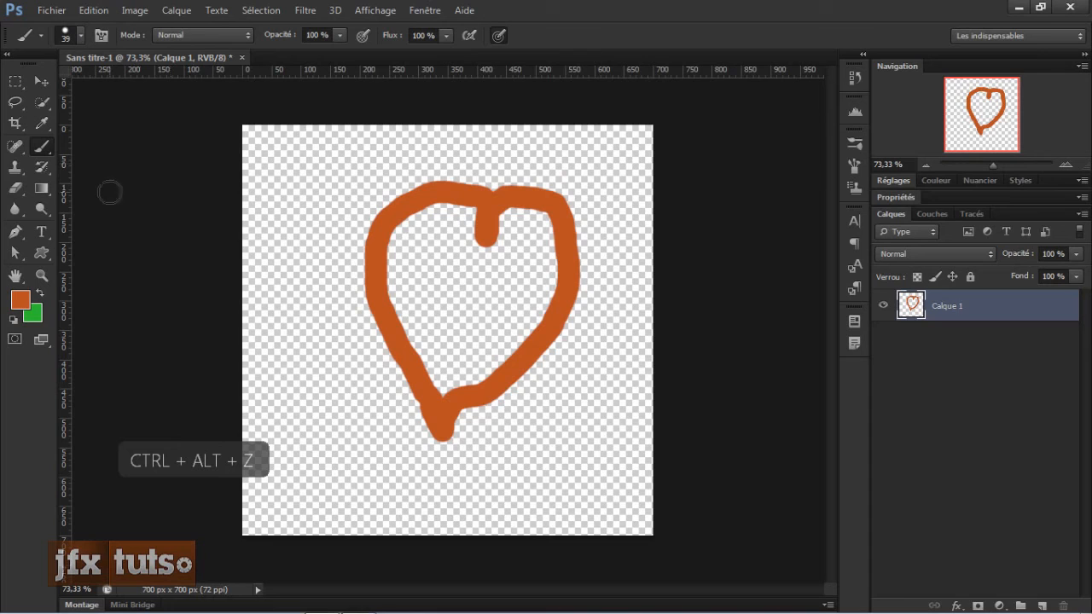
Step: Switch the foreground to green and paint a horizontal stroke behind the heart in Arrière mode
left_click(207, 40)
left_click(200, 73)
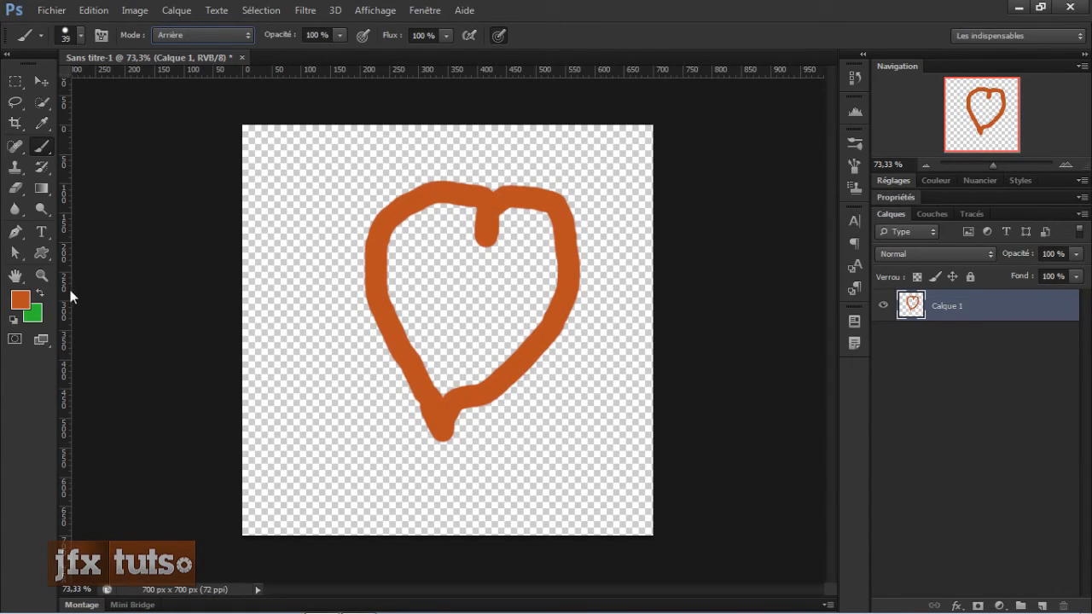
key("x")
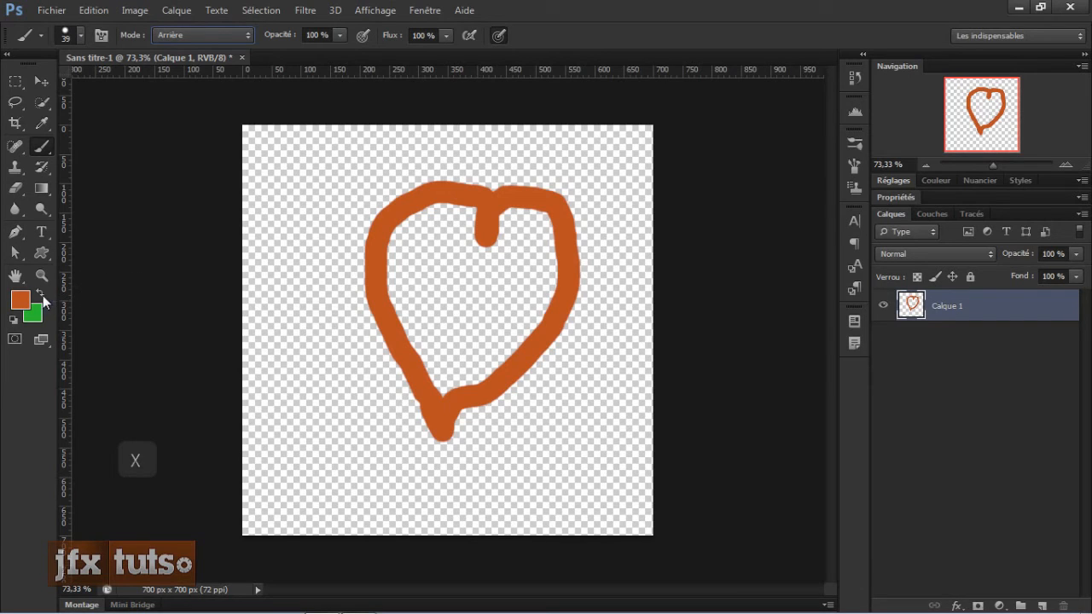
left_click(41, 295)
left_click(40, 294)
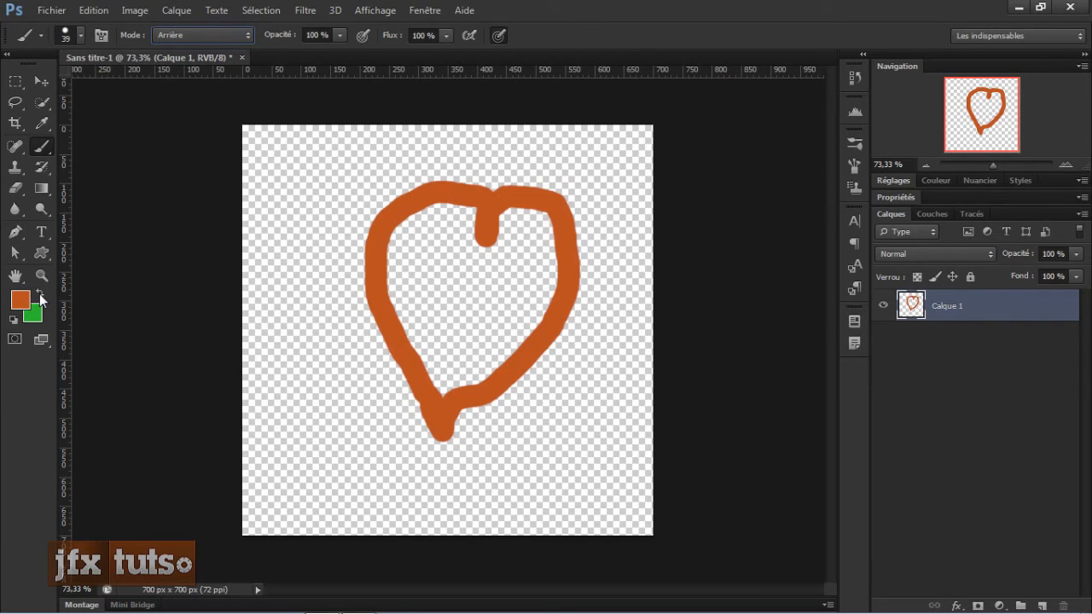
key("x")
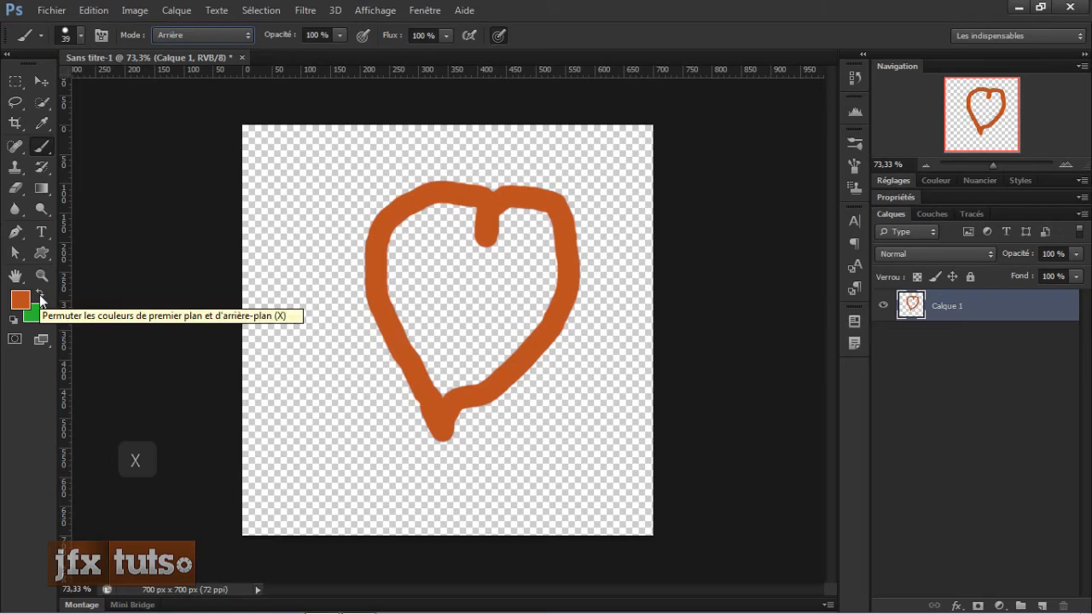
left_click(41, 295)
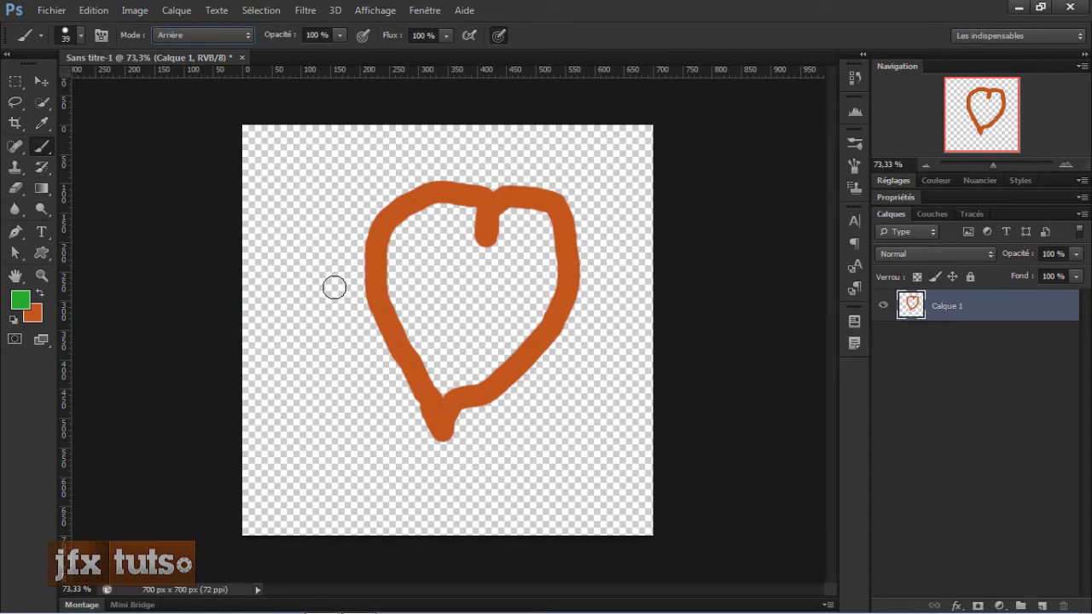
left_click_drag(334, 287, 635, 291)
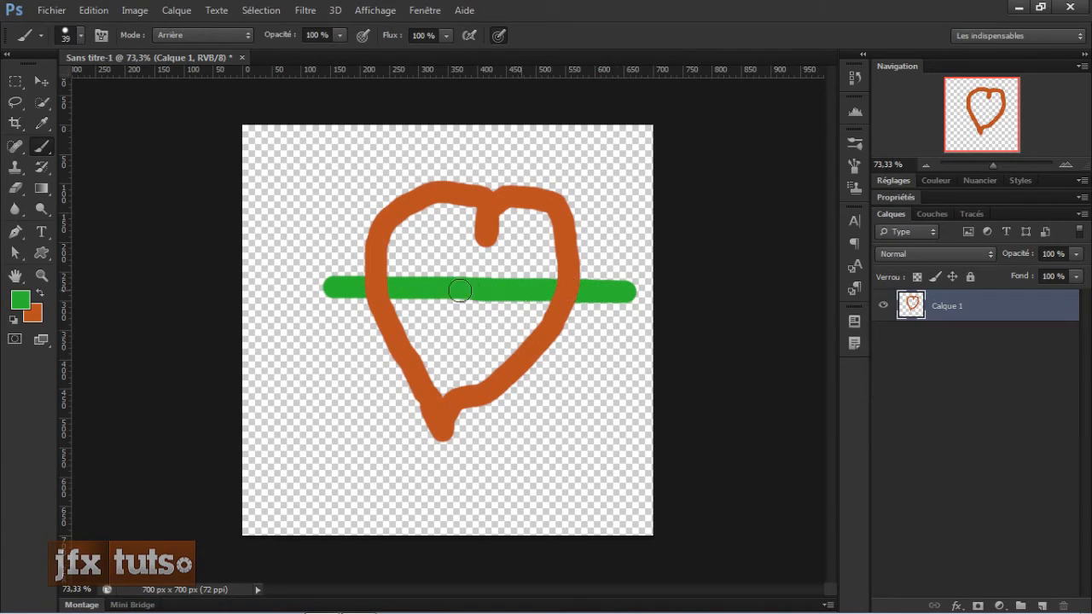
Step: Add arrowhead and fletching strokes at both ends of the green line to form an arrow behind the heart
scroll(455, 317, "up", 5)
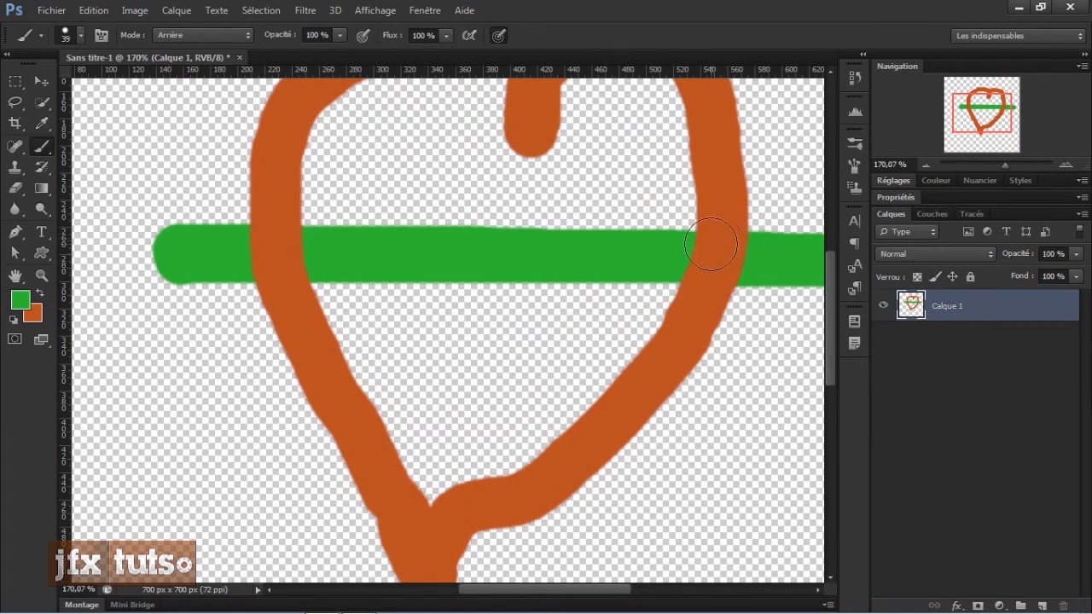
scroll(307, 317, "down", 3)
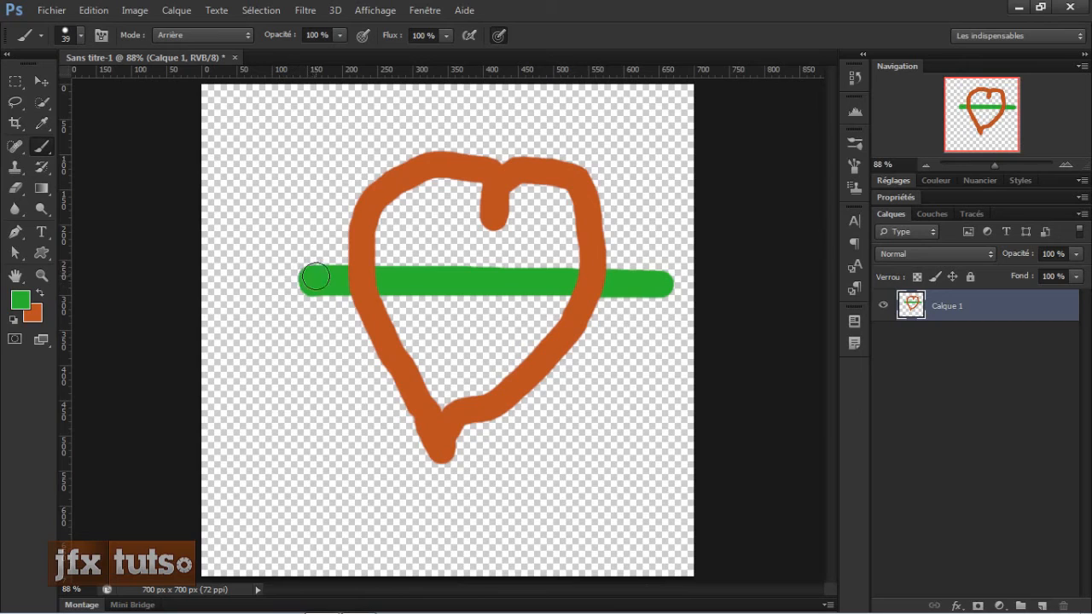
mouse_move(307, 277)
left_mouse_down()
mouse_move(272, 278)
mouse_move(263, 264)
mouse_move(305, 235)
mouse_move(316, 277)
mouse_move(308, 312)
mouse_move(274, 302)
mouse_move(272, 245)
mouse_move(287, 286)
mouse_move(298, 252)
mouse_move(289, 278)
mouse_move(261, 264)
mouse_move(295, 305)
left_mouse_up()
mouse_move(628, 270)
left_mouse_down()
mouse_move(658, 264)
mouse_move(629, 291)
mouse_move(675, 314)
mouse_move(663, 284)
mouse_move(729, 285)
left_mouse_up()
mouse_move(287, 249)
left_mouse_down()
mouse_move(309, 230)
mouse_move(241, 278)
mouse_move(304, 320)
mouse_move(242, 271)
mouse_move(284, 244)
left_mouse_up()
key("ctrl+minus")
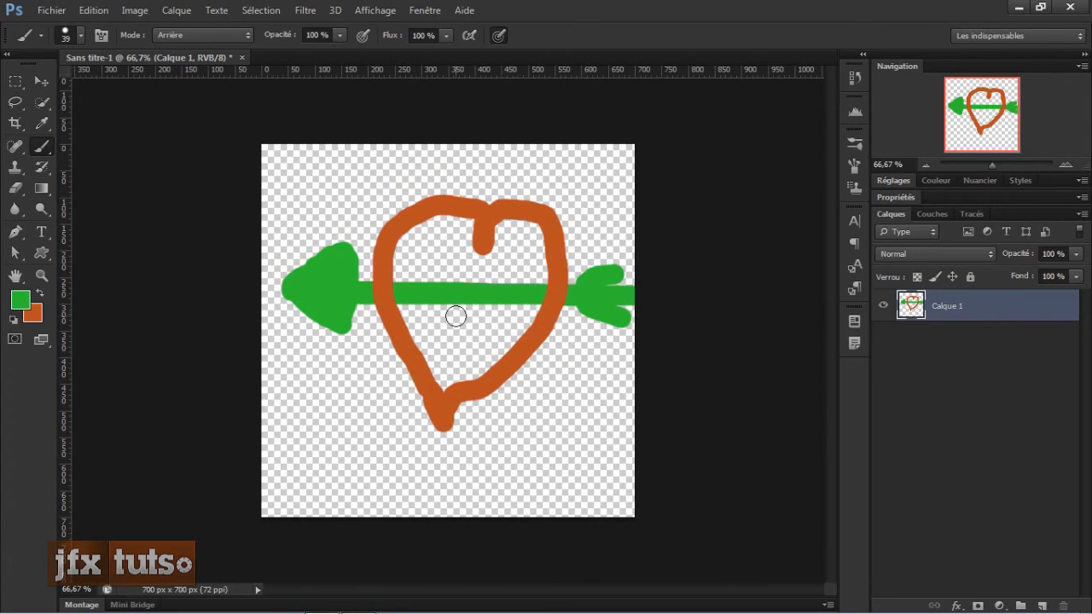
scroll(456, 315, "up", 4)
scroll(462, 307, "down", 2)
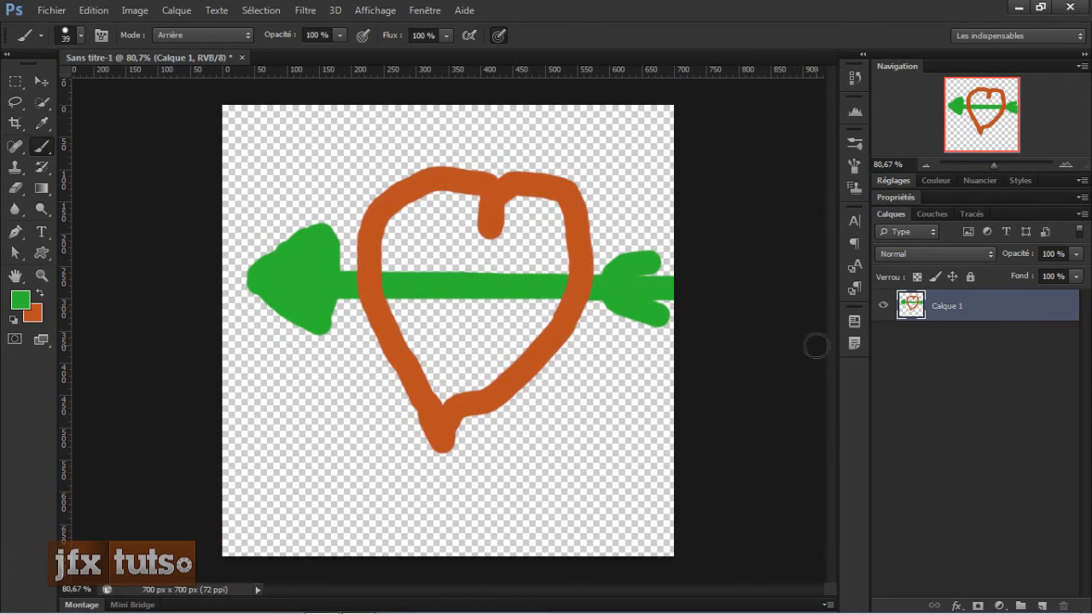
Step: Add a new layer and delete the layer holding the heart and arrow
left_click(1040, 606)
left_click(939, 331)
key("BackSpace")
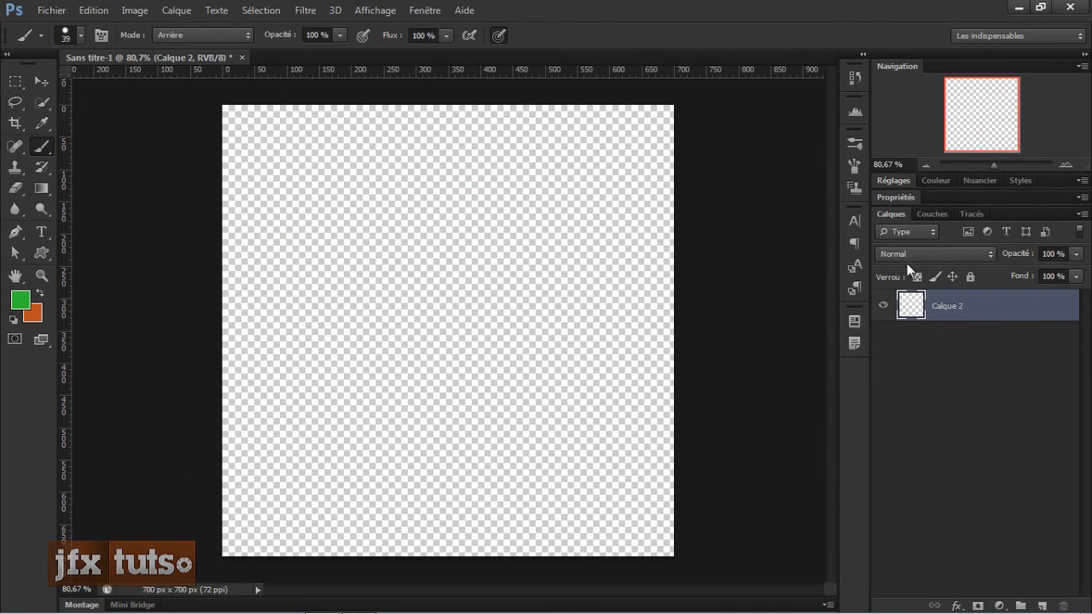
Step: Paint several free green strokes on the new empty layer in Arrière mode
left_click(171, 35)
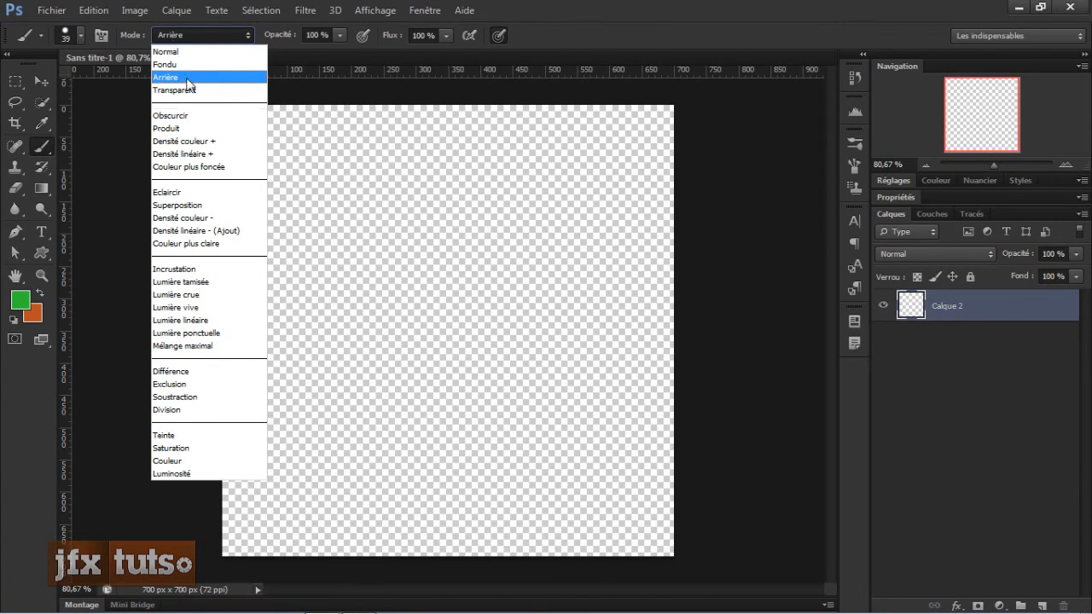
left_click(426, 207)
mouse_move(398, 175)
left_mouse_down()
mouse_move(404, 366)
mouse_move(243, 423)
left_mouse_up()
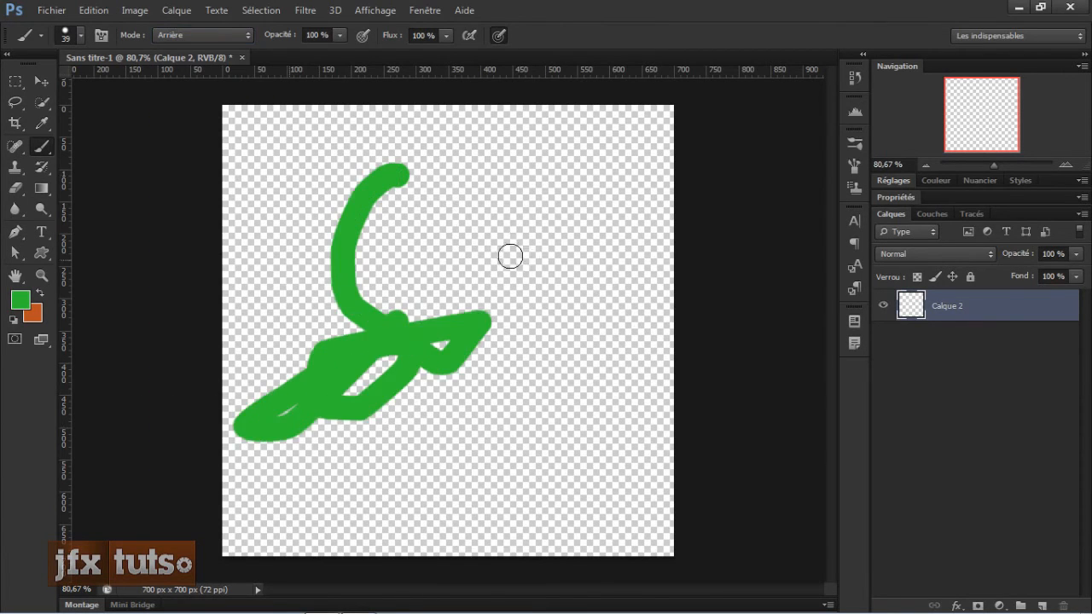
mouse_move(510, 256)
left_mouse_down()
mouse_move(371, 215)
mouse_move(425, 259)
mouse_move(567, 317)
mouse_move(587, 313)
left_mouse_up()
Step: Set the brush mode to Transparent and paint over the green strokes to erase parts of them
left_click(238, 33)
left_click(226, 53)
left_click(204, 35)
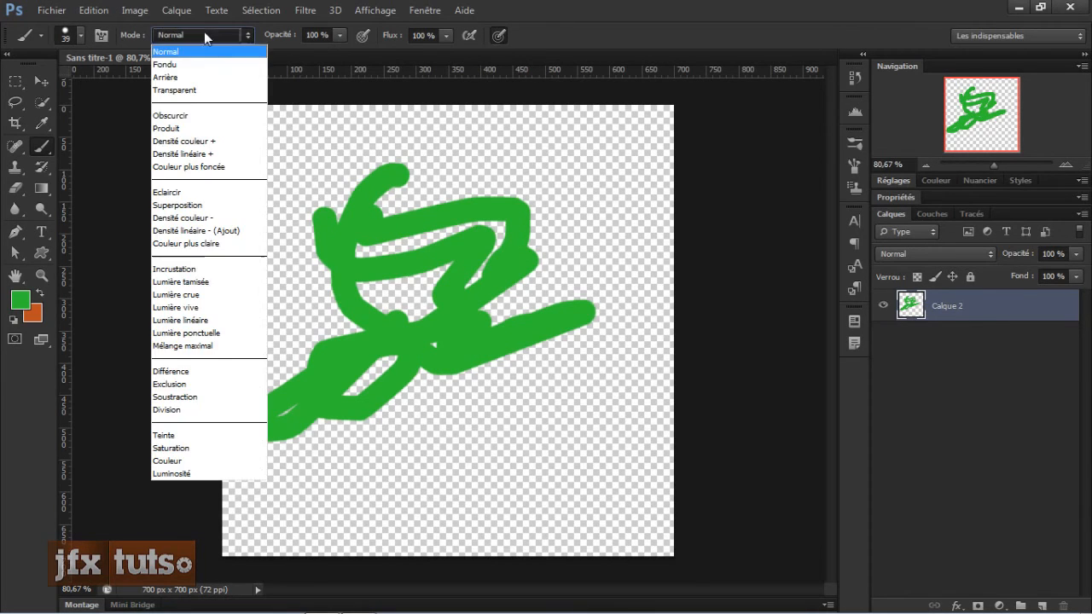
left_click(201, 90)
mouse_move(389, 243)
left_mouse_down()
mouse_move(374, 269)
mouse_move(418, 223)
mouse_move(480, 218)
mouse_move(467, 244)
mouse_move(508, 223)
mouse_move(519, 252)
mouse_move(505, 317)
mouse_move(469, 326)
left_mouse_up()
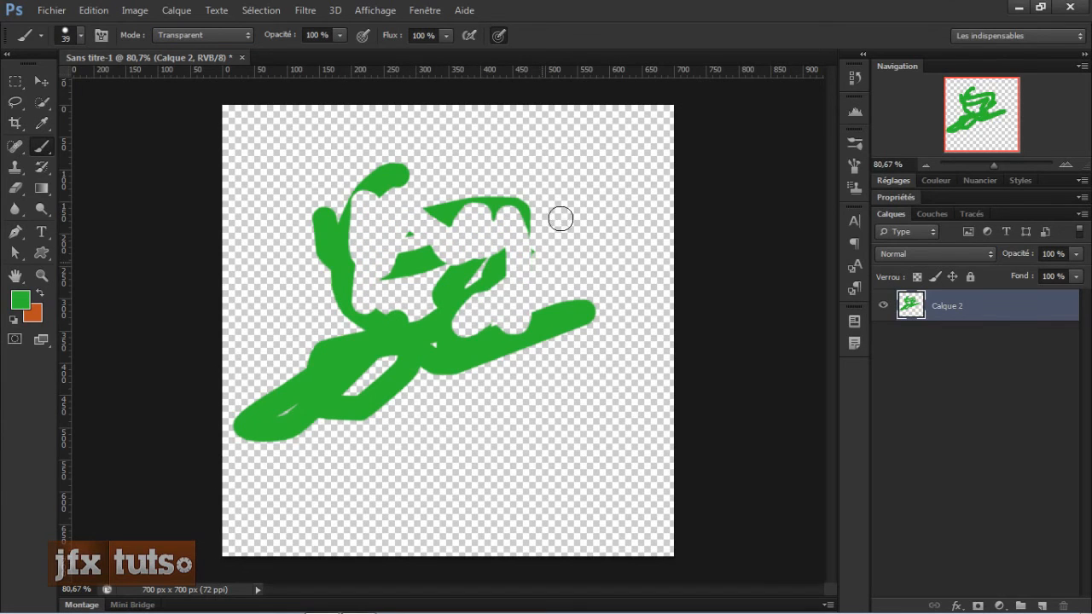
mouse_move(560, 218)
left_mouse_down()
mouse_move(499, 285)
mouse_move(496, 236)
mouse_move(481, 269)
mouse_move(466, 200)
mouse_move(446, 241)
mouse_move(493, 203)
mouse_move(461, 293)
mouse_move(425, 311)
mouse_move(454, 334)
mouse_move(535, 321)
mouse_move(588, 296)
mouse_move(575, 324)
mouse_move(421, 347)
mouse_move(375, 302)
mouse_move(381, 232)
mouse_move(435, 302)
mouse_move(409, 274)
mouse_move(457, 199)
mouse_move(442, 211)
mouse_move(427, 194)
mouse_move(488, 274)
mouse_move(444, 318)
mouse_move(443, 299)
mouse_move(580, 305)
mouse_move(549, 334)
mouse_move(504, 336)
left_mouse_up()
Step: Erase the remaining green strokes with the Eraser tool
key("e")
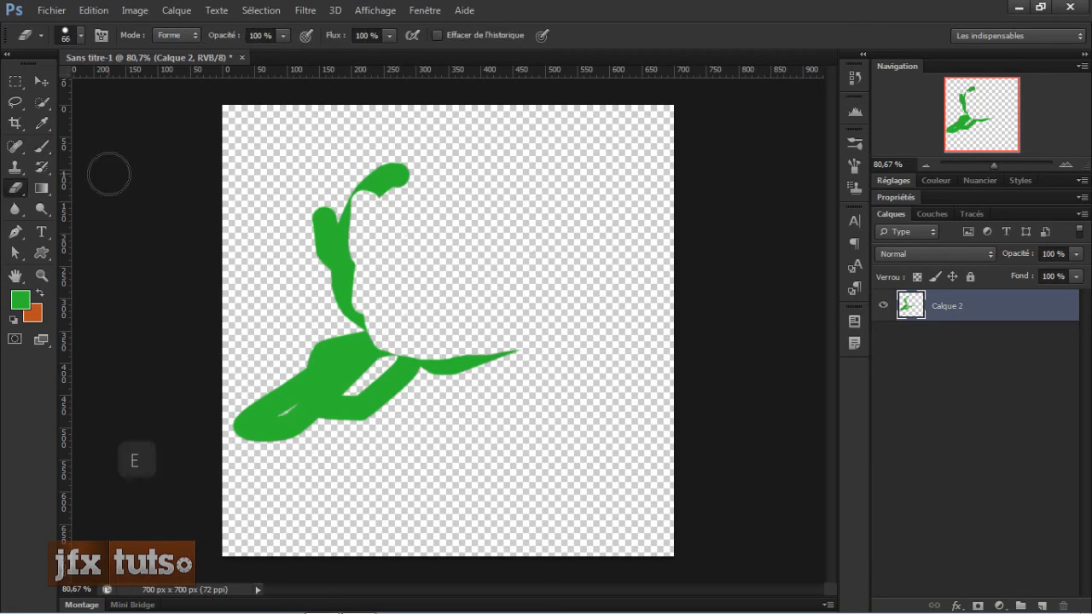
mouse_move(361, 281)
left_mouse_down()
mouse_move(331, 227)
mouse_move(398, 236)
mouse_move(397, 148)
mouse_move(331, 384)
mouse_move(291, 379)
mouse_move(501, 352)
mouse_move(350, 387)
mouse_move(473, 343)
mouse_move(353, 412)
mouse_move(288, 349)
mouse_move(300, 426)
mouse_move(244, 391)
mouse_move(336, 327)
mouse_move(286, 408)
mouse_move(254, 433)
mouse_move(248, 374)
mouse_move(338, 422)
left_mouse_up()
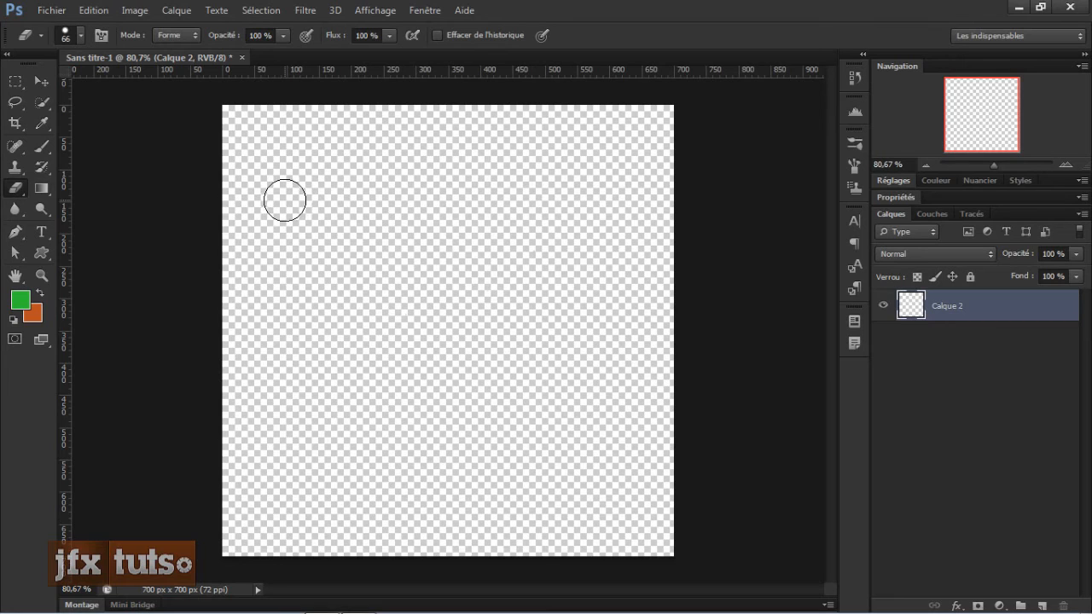
Step: Return to the Brush in Normal mode and paint a green vertical stroke near the upper left
key("b")
left_click(242, 35)
left_click(217, 54)
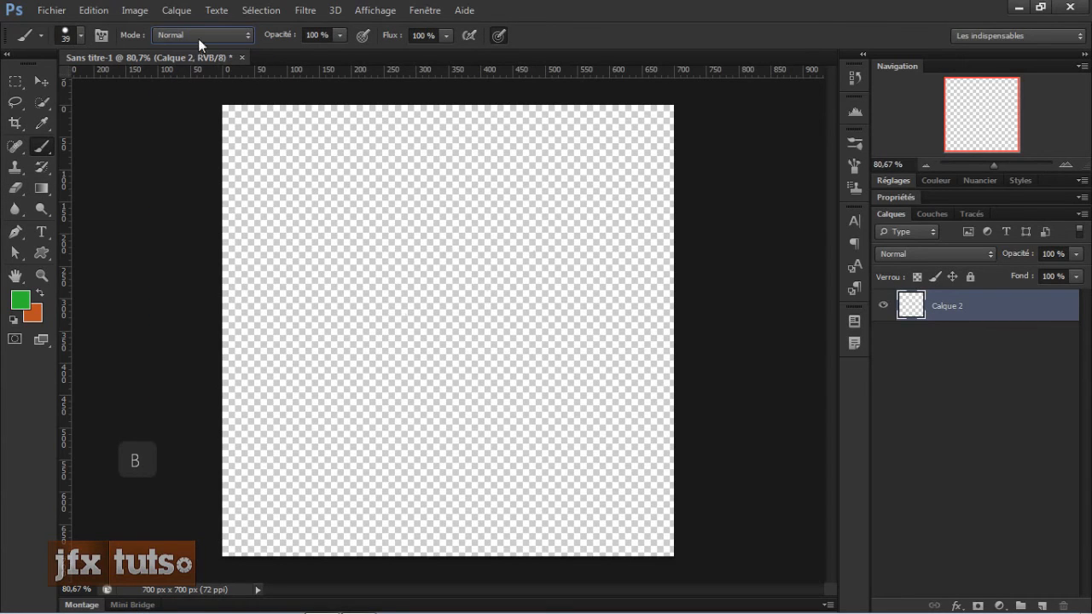
left_click(298, 137)
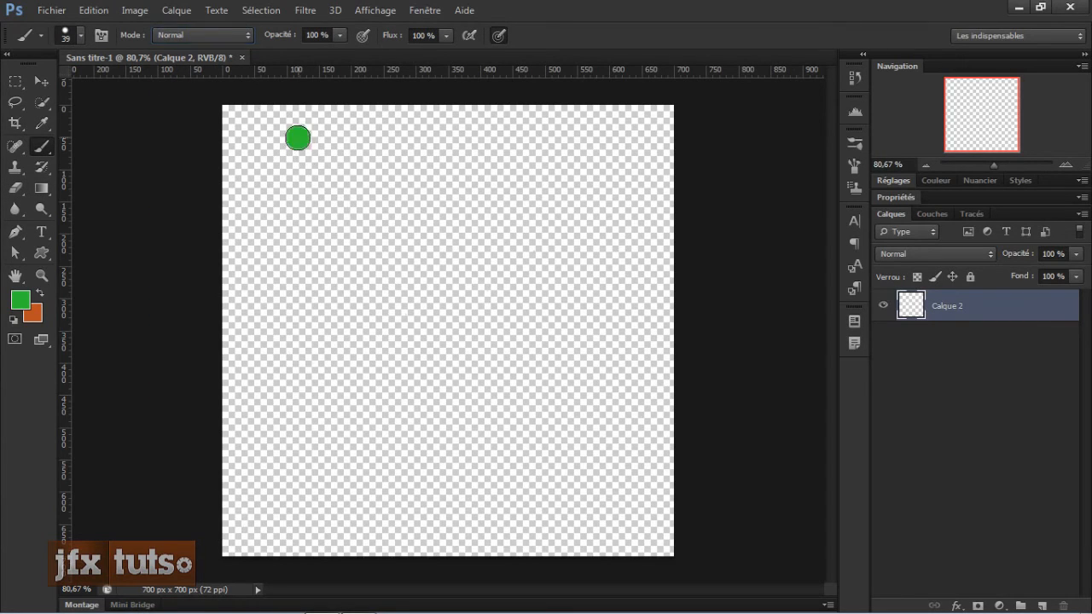
mouse_move(298, 137)
left_mouse_down()
mouse_move(295, 344)
mouse_move(313, 158)
mouse_move(308, 327)
mouse_move(322, 220)
mouse_move(316, 128)
mouse_move(310, 170)
left_mouse_up()
Step: Switch to orange, set the brush mode to Incrustation, and paint a horizontal stroke across the green one
key("x")
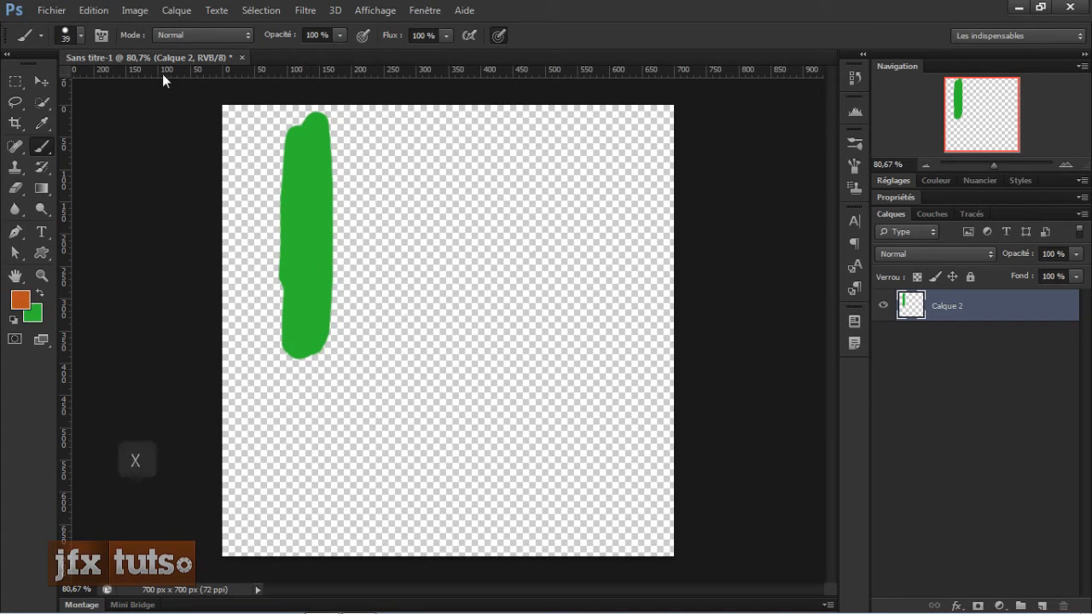
left_click(177, 35)
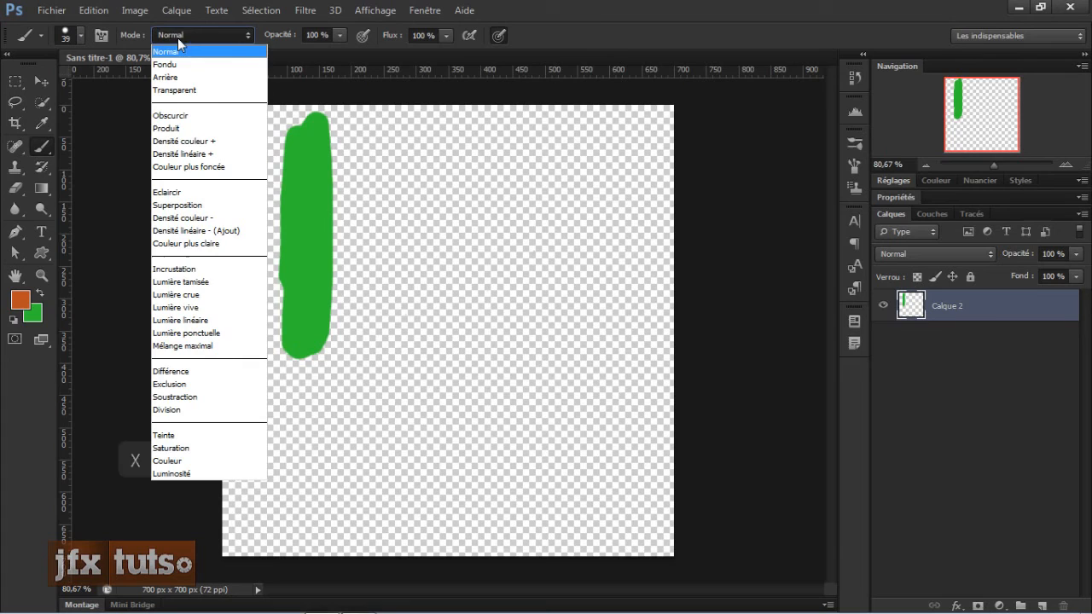
left_click(175, 272)
mouse_move(268, 188)
left_mouse_down()
mouse_move(342, 192)
mouse_move(268, 188)
mouse_move(291, 203)
mouse_move(349, 198)
mouse_move(261, 188)
mouse_move(308, 203)
mouse_move(342, 193)
mouse_move(247, 188)
mouse_move(297, 198)
mouse_move(253, 186)
mouse_move(287, 219)
left_mouse_up()
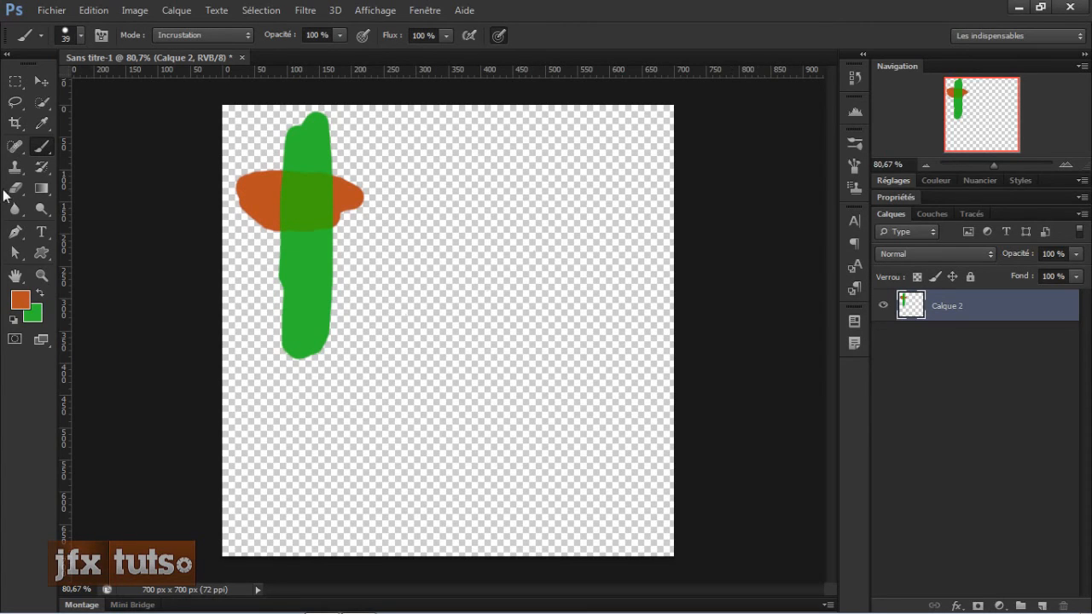
key("x")
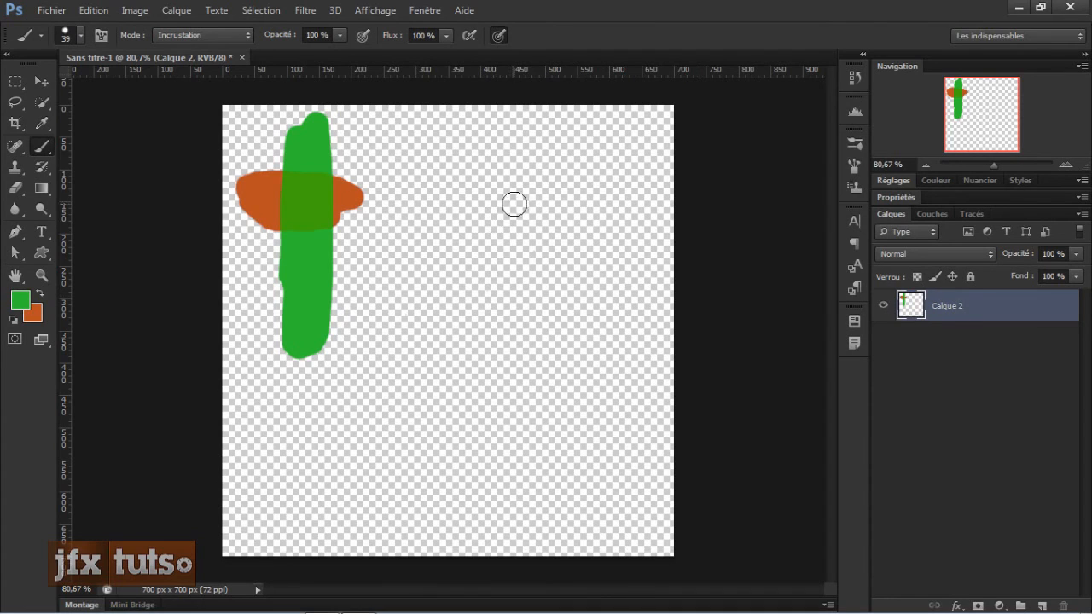
mouse_move(548, 179)
left_mouse_down()
mouse_move(548, 312)
mouse_move(547, 168)
mouse_move(556, 323)
mouse_move(558, 182)
left_mouse_up()
key("ctrl+z")
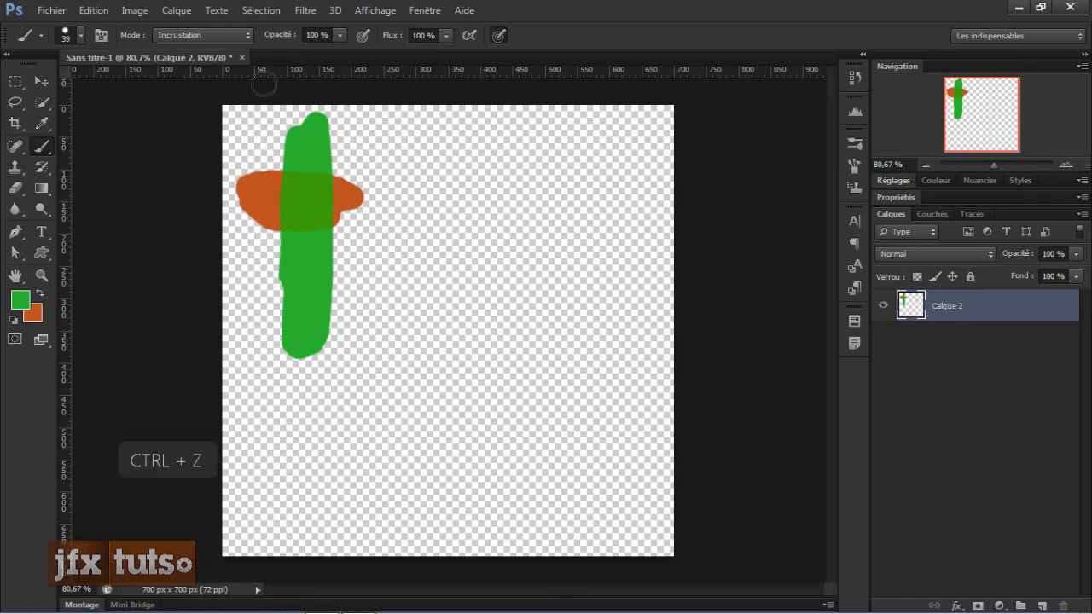
Step: Set the brush mode to Normal and paint a green vertical stroke on the right side
left_click(213, 35)
left_click(212, 49)
mouse_move(559, 220)
left_mouse_down()
mouse_move(572, 346)
mouse_move(564, 232)
mouse_move(581, 304)
mouse_move(581, 192)
mouse_move(577, 284)
left_mouse_up()
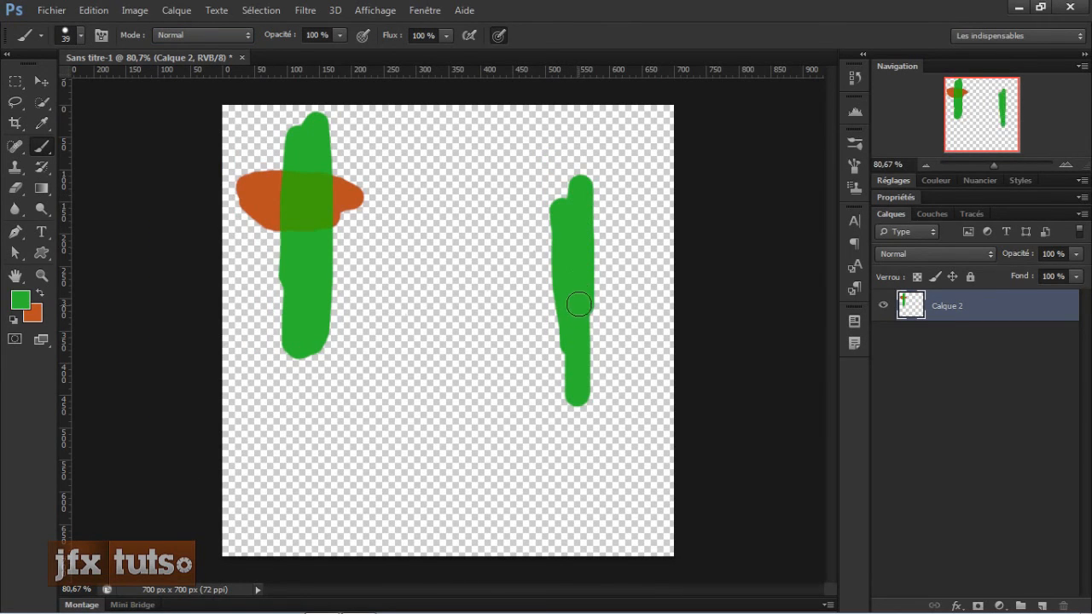
Step: Add a new layer and paint an orange horizontal stroke across the right green stroke
left_click(1042, 606)
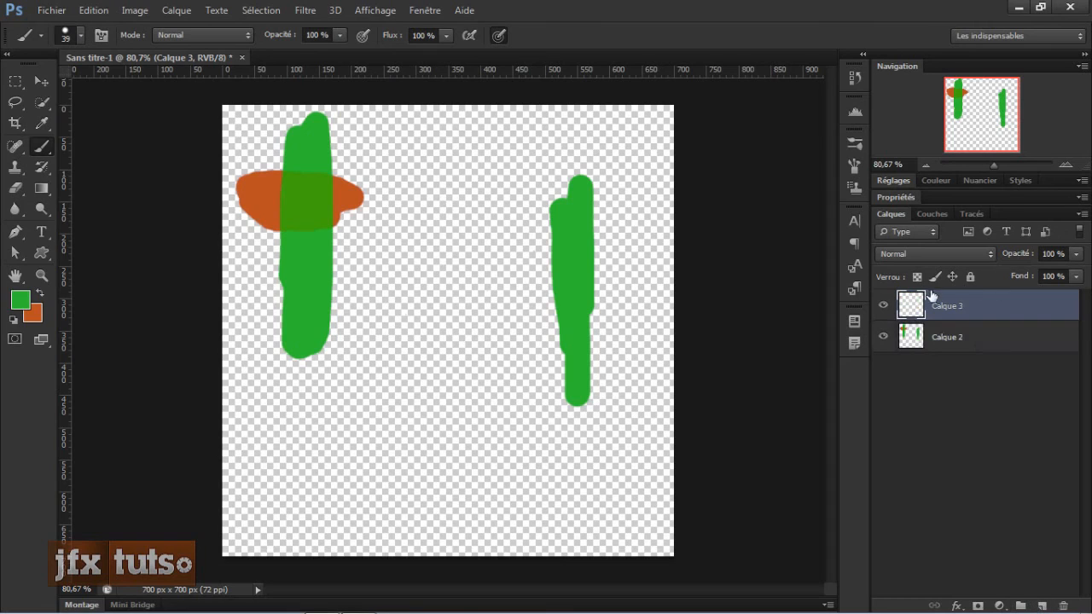
key("x")
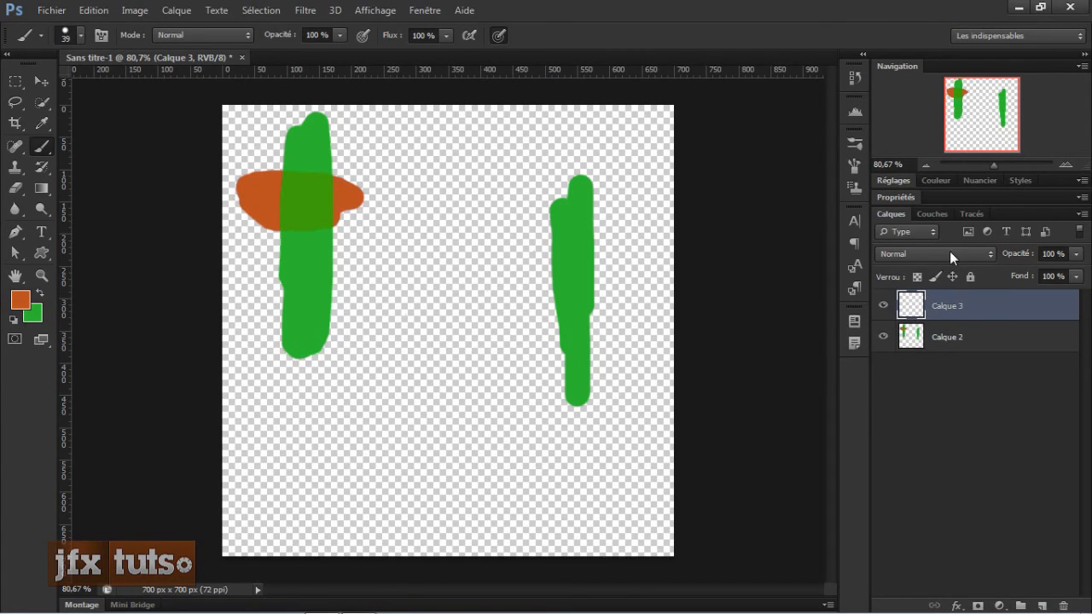
mouse_move(543, 264)
left_mouse_down()
mouse_move(619, 264)
mouse_move(436, 266)
mouse_move(664, 267)
mouse_move(526, 276)
mouse_move(577, 274)
left_mouse_up()
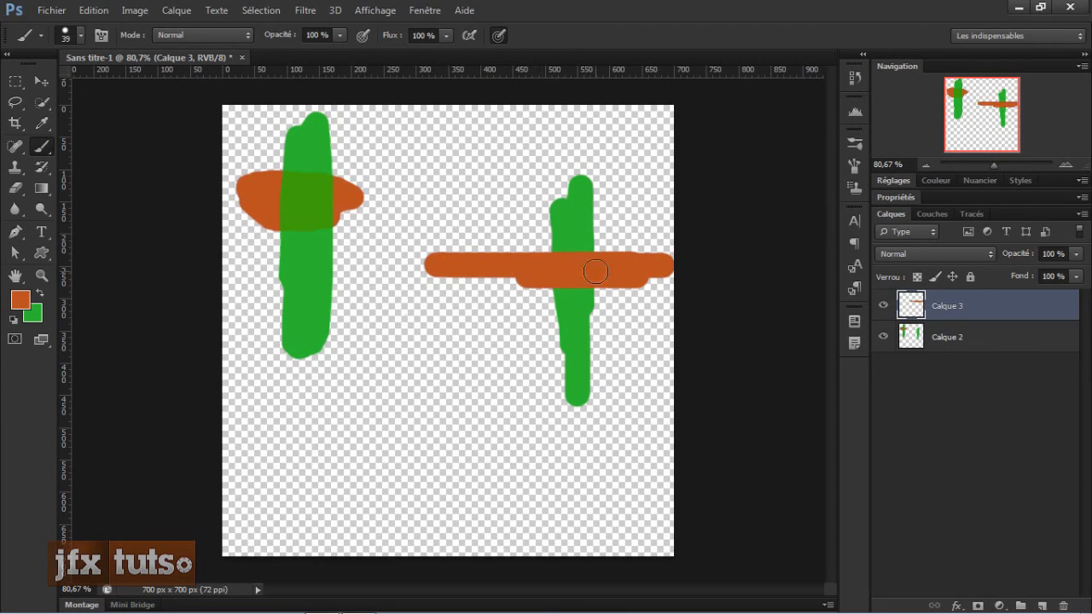
Step: Set the blending mode of layer Calque 3 to Incrustation
left_click(947, 254)
left_click(914, 200)
scroll(603, 303, "up", 3)
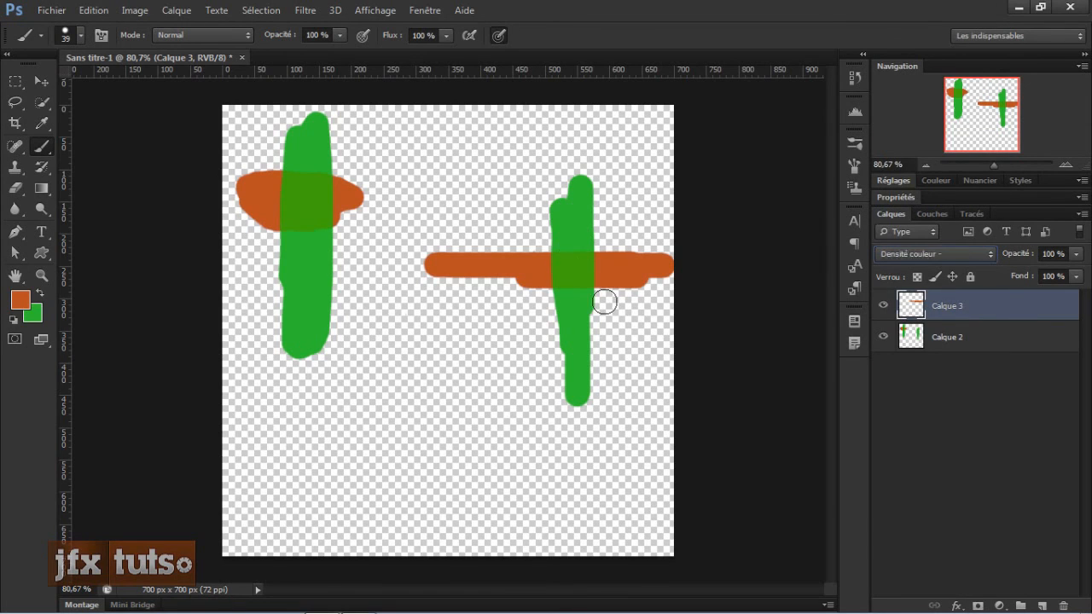
scroll(604, 304, "down", 1)
left_click(929, 259)
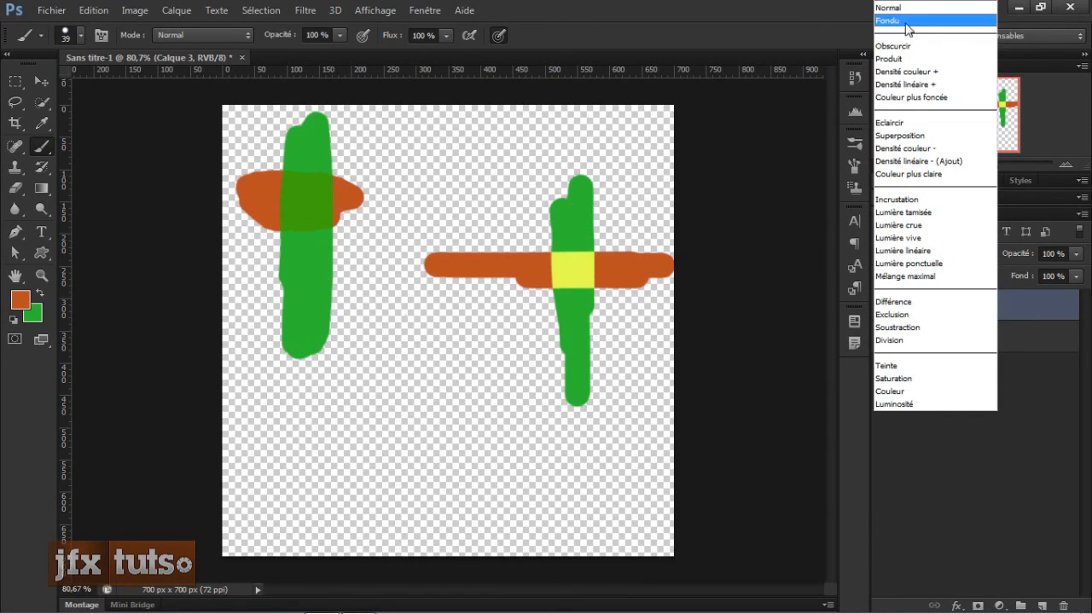
left_click(894, 204)
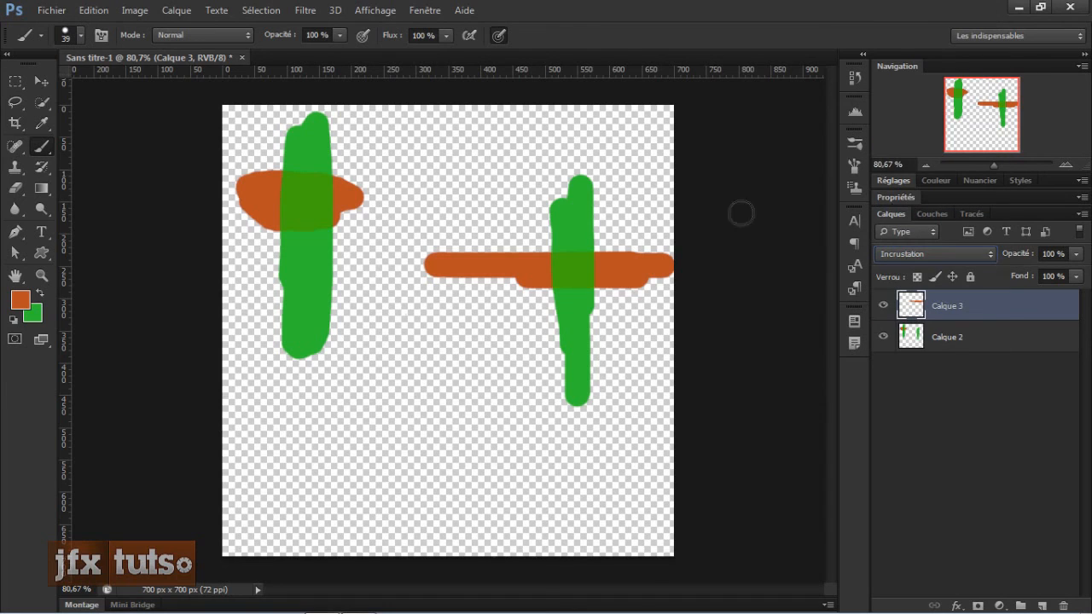
Step: Zoom in to compare the two stroke crossings on the canvas and reselect layer Calque 3
key("v")
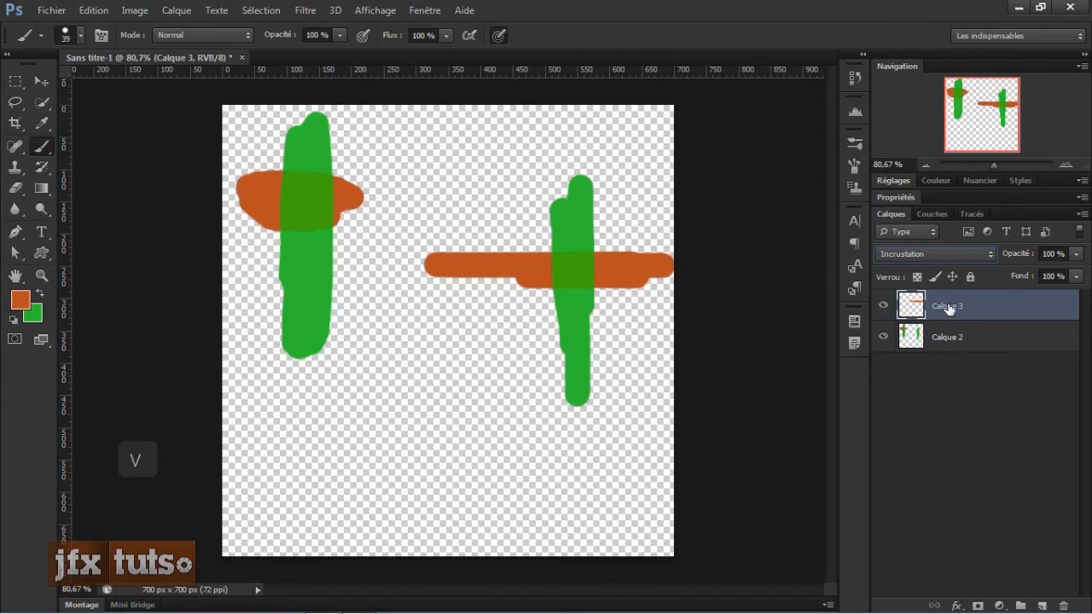
left_click(966, 365)
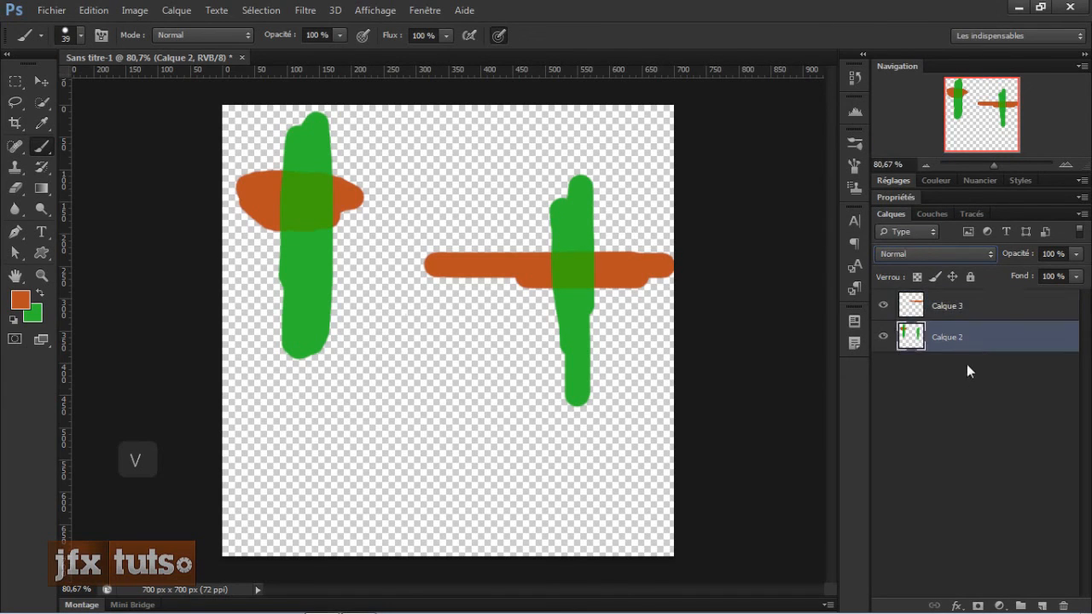
key("v")
left_click(561, 273)
key("Return")
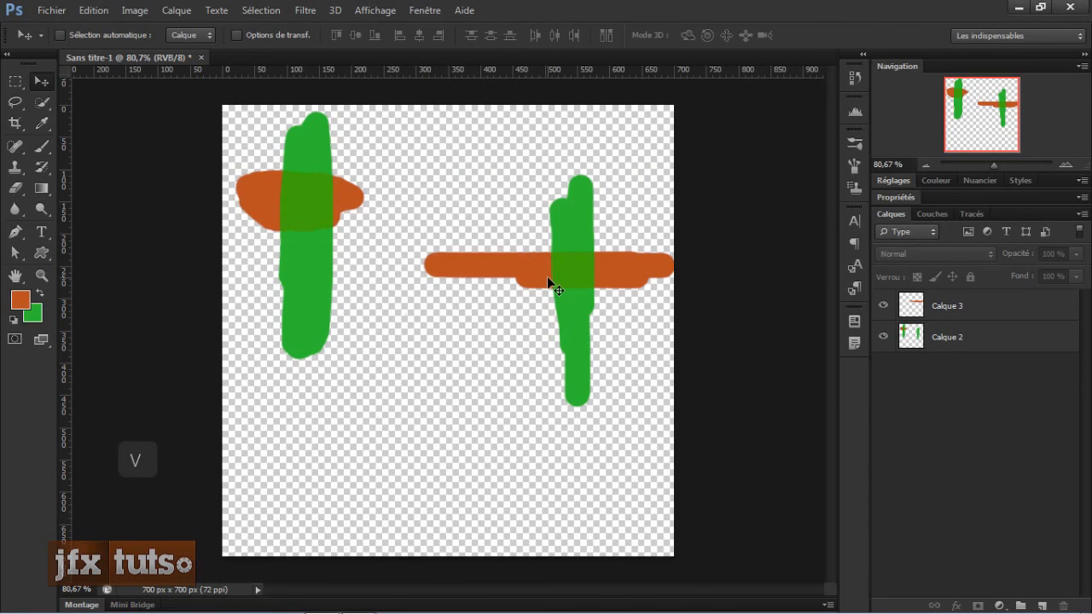
scroll(546, 278, "up", 3)
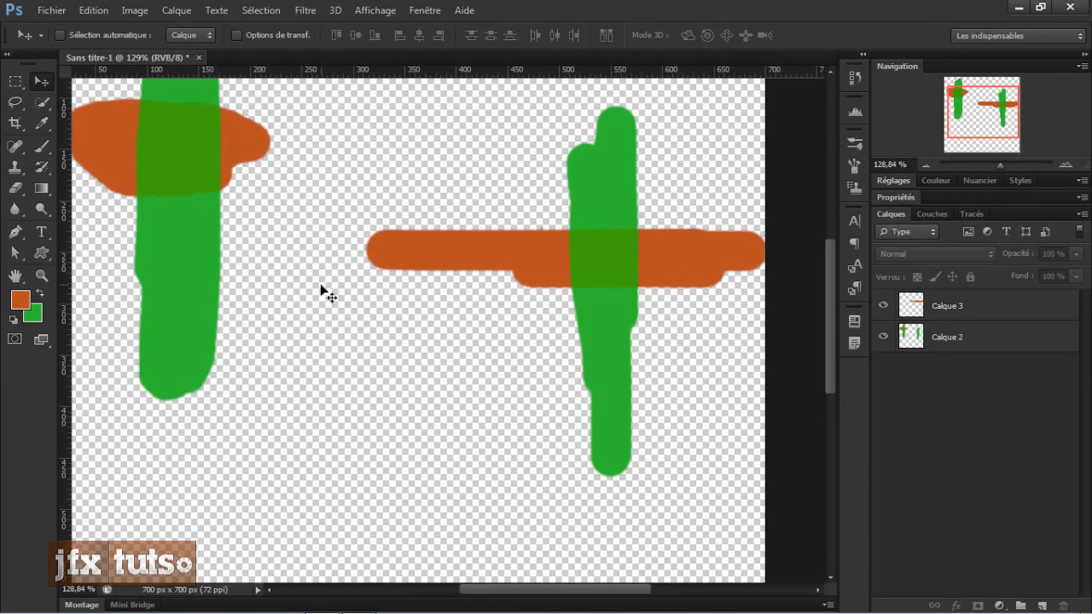
scroll(314, 259, "down", 3)
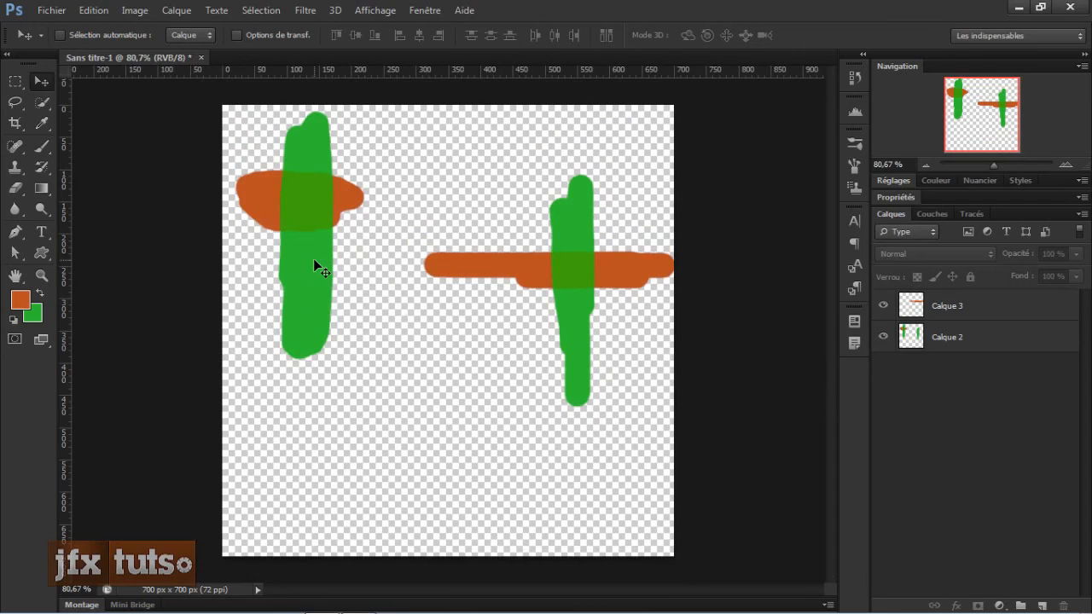
scroll(316, 261, "up", 2)
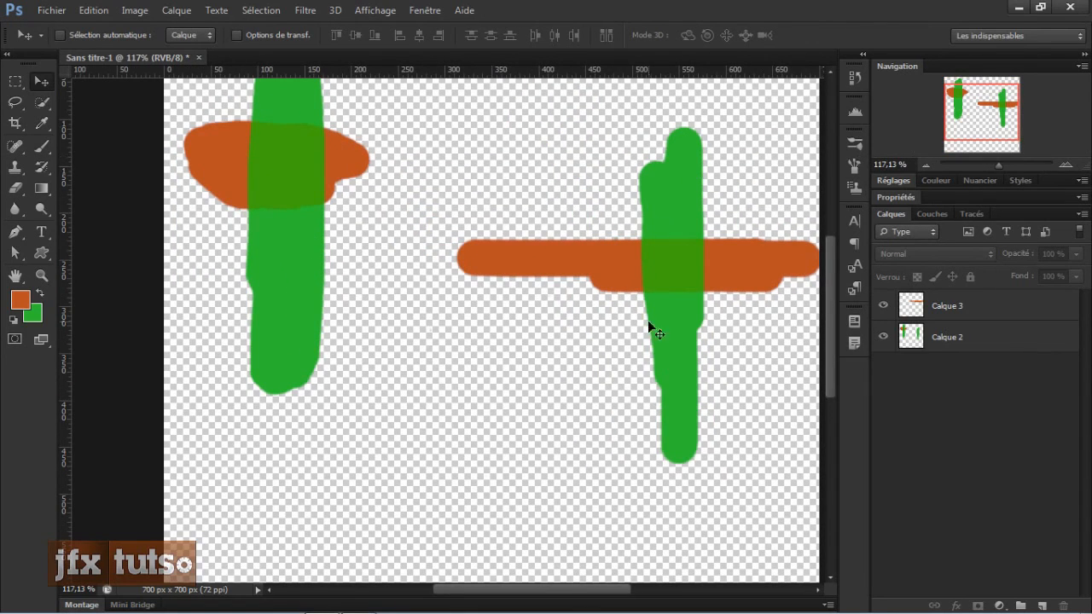
left_click(972, 316)
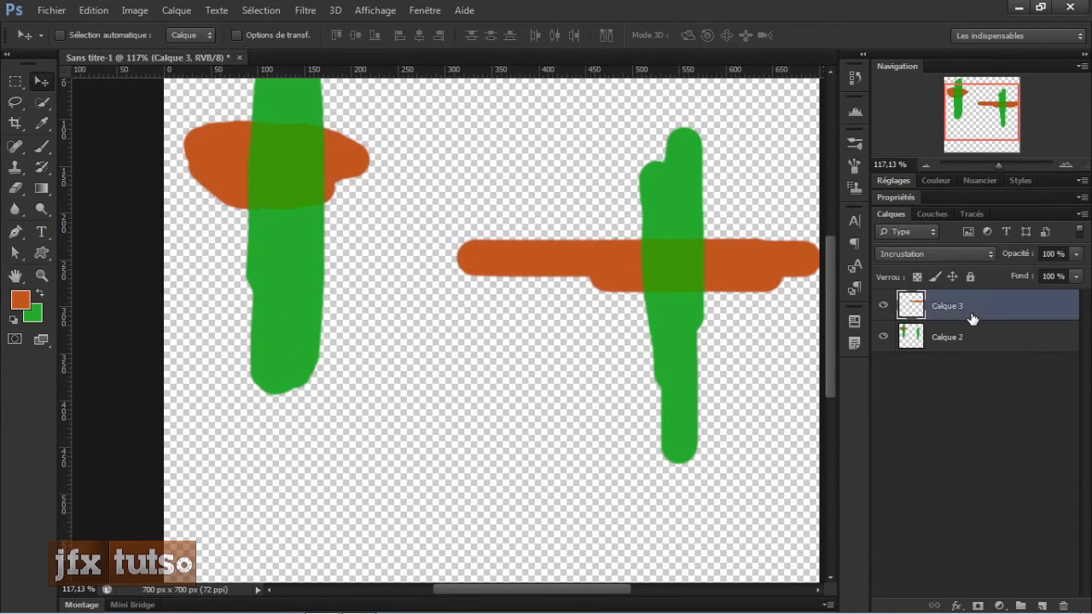
Step: Switch back to the Brush tool and review its list of blending modes
key("b")
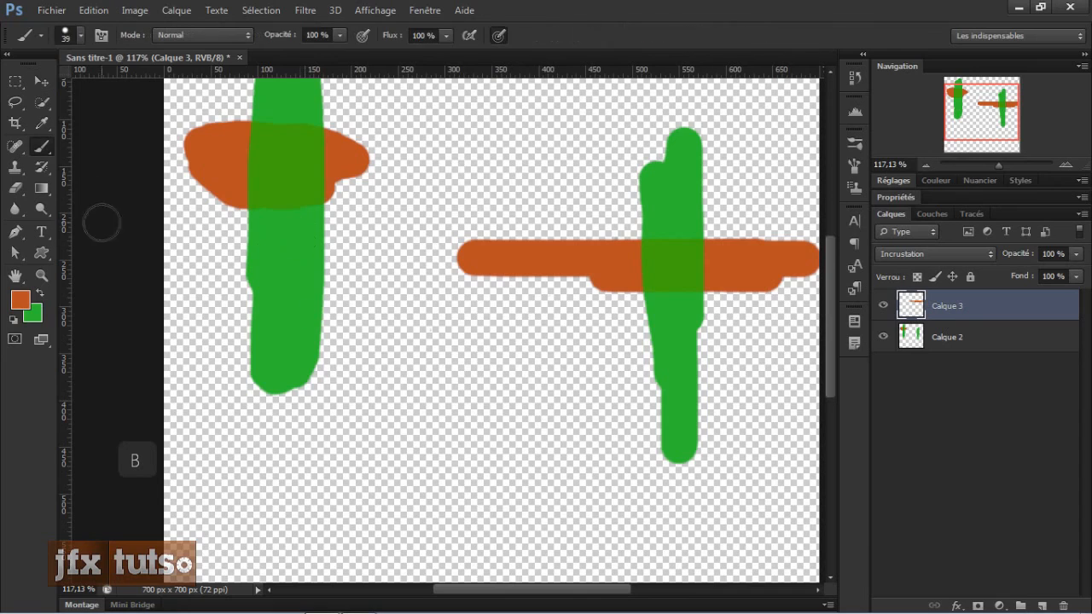
left_click(190, 34)
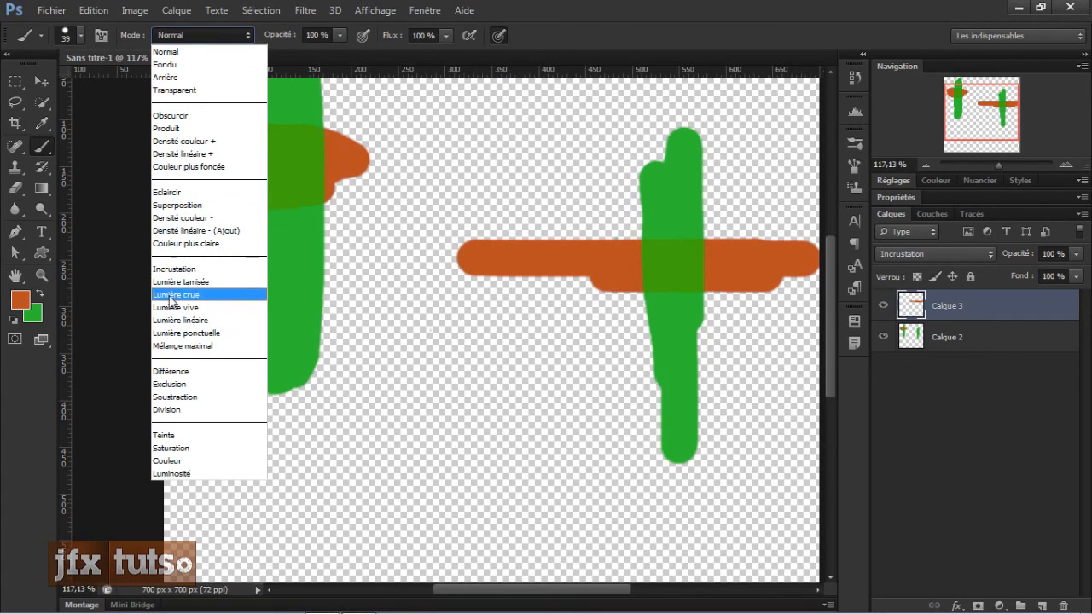
left_click(537, 358)
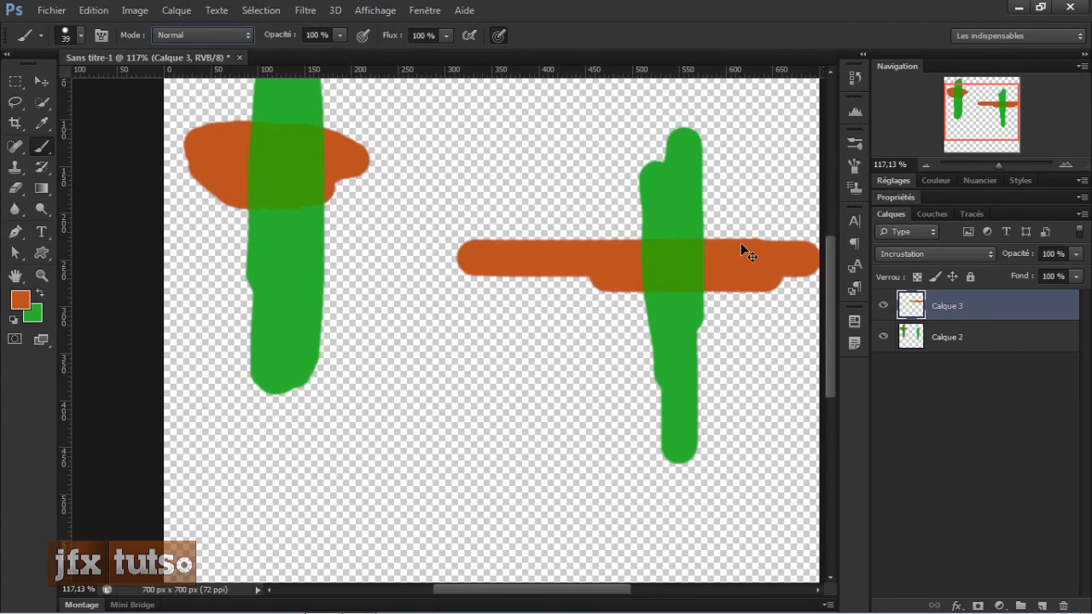
key("ctrl+F9")
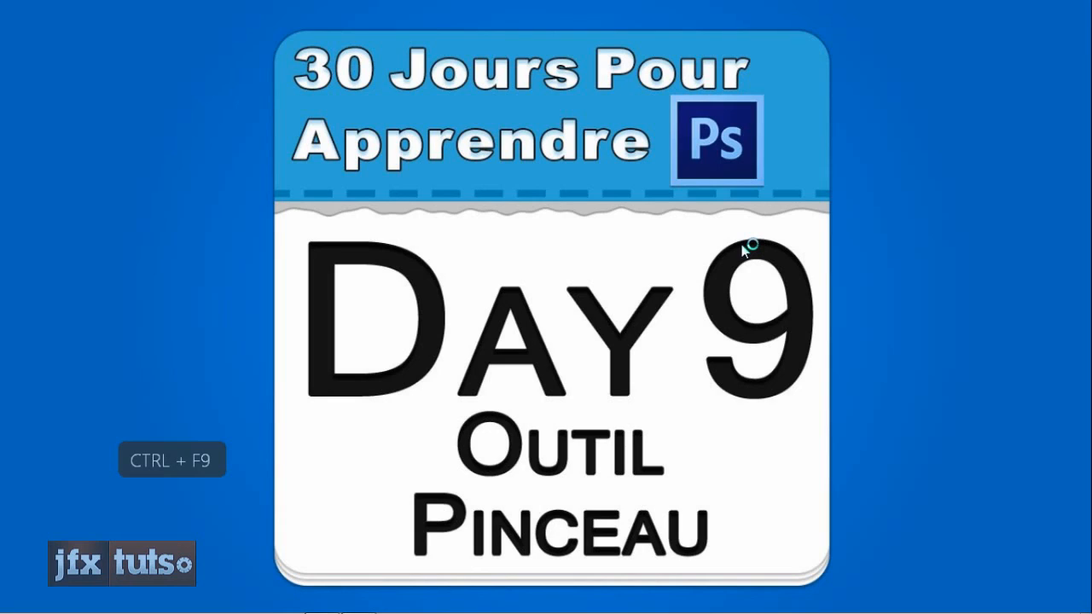